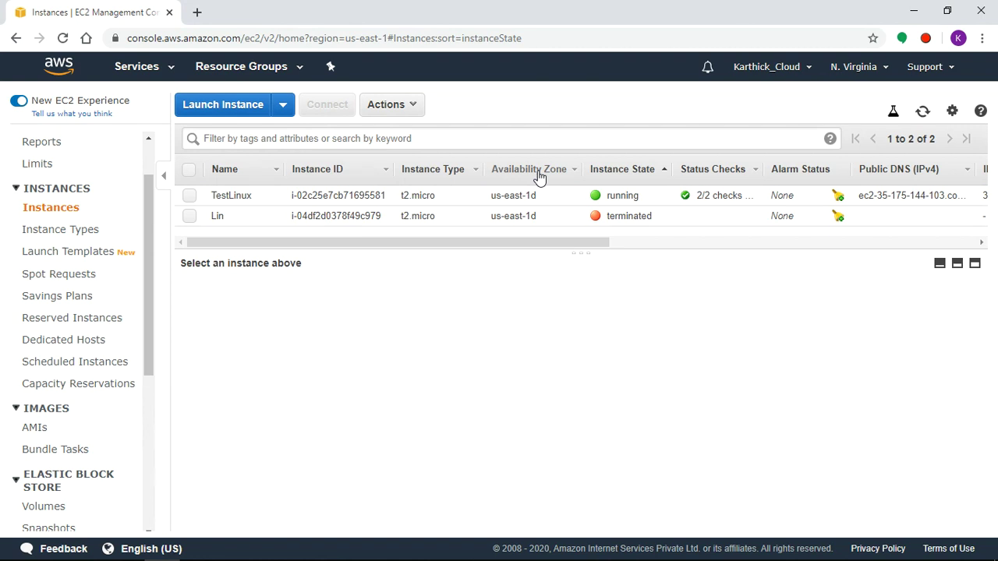
Step: Copy the IPv4 public IP of the running TestLinux instance and switch to MobaXterm
{"action": "left_click", "coordinate": [192, 198]}
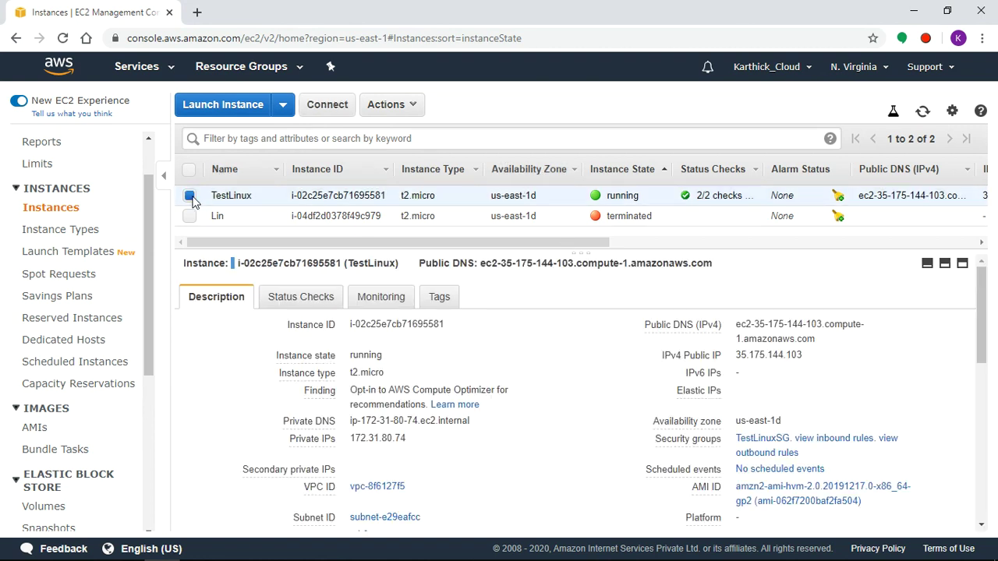
{"action": "left_click", "coordinate": [813, 357]}
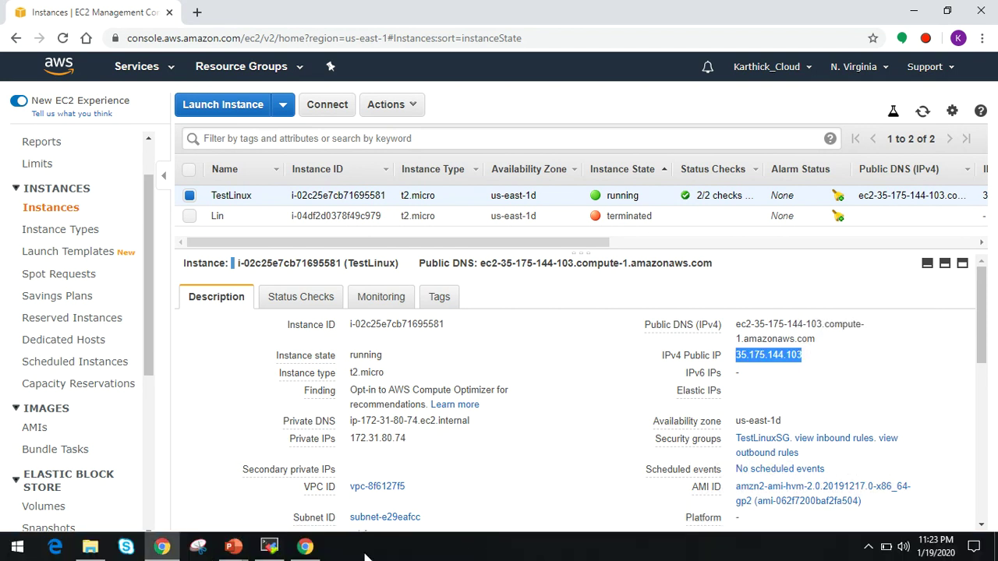
{"action": "left_click", "coordinate": [277, 544]}
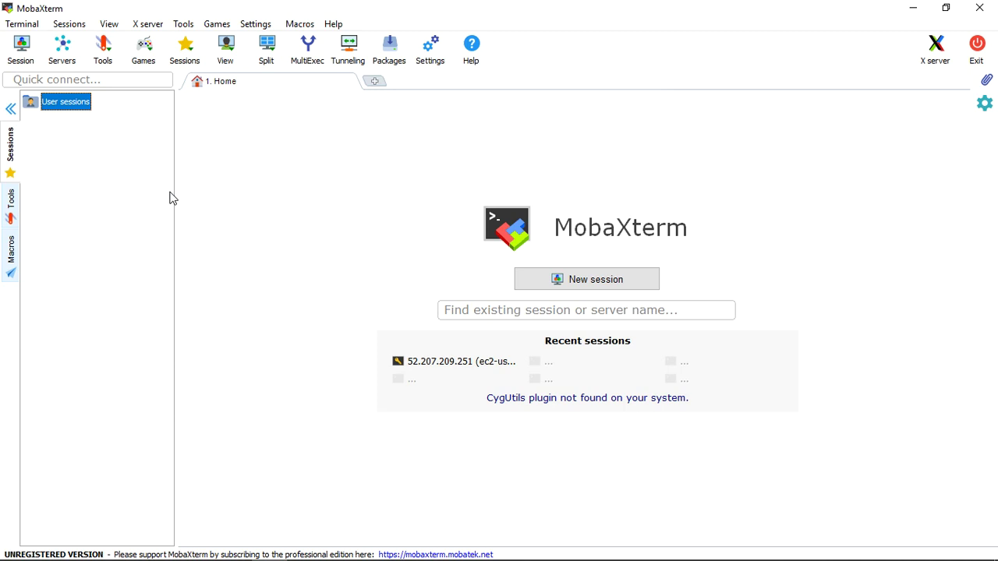
Step: Start a new SSH session with remote host 35.175.144.103 and the specified username ec2-user
{"action": "left_click", "coordinate": [584, 283]}
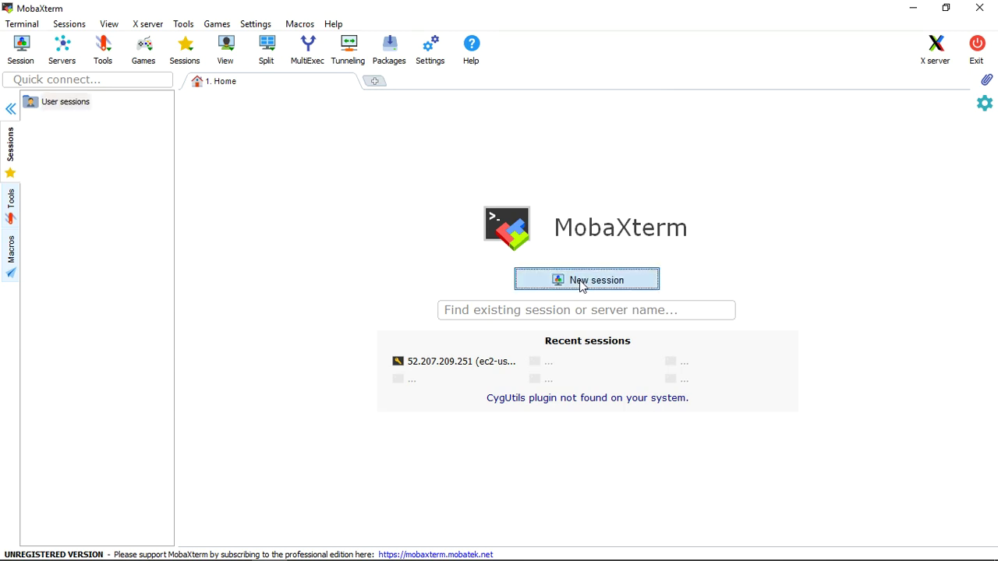
{"action": "left_click", "coordinate": [205, 121]}
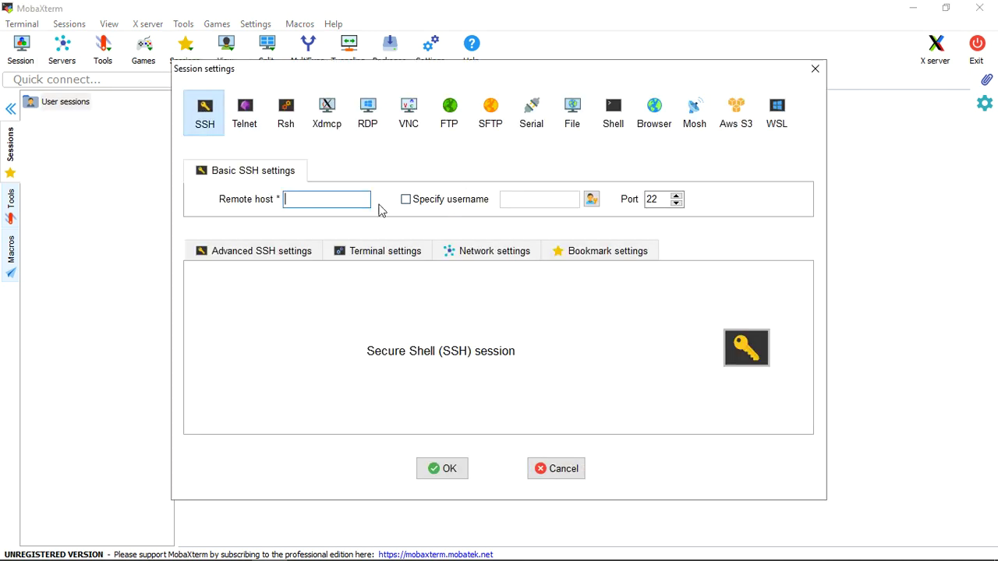
{"action": "key", "text": "ctrl+v"}
{"action": "left_click", "coordinate": [406, 199]}
{"action": "type", "text": "ec2-"}
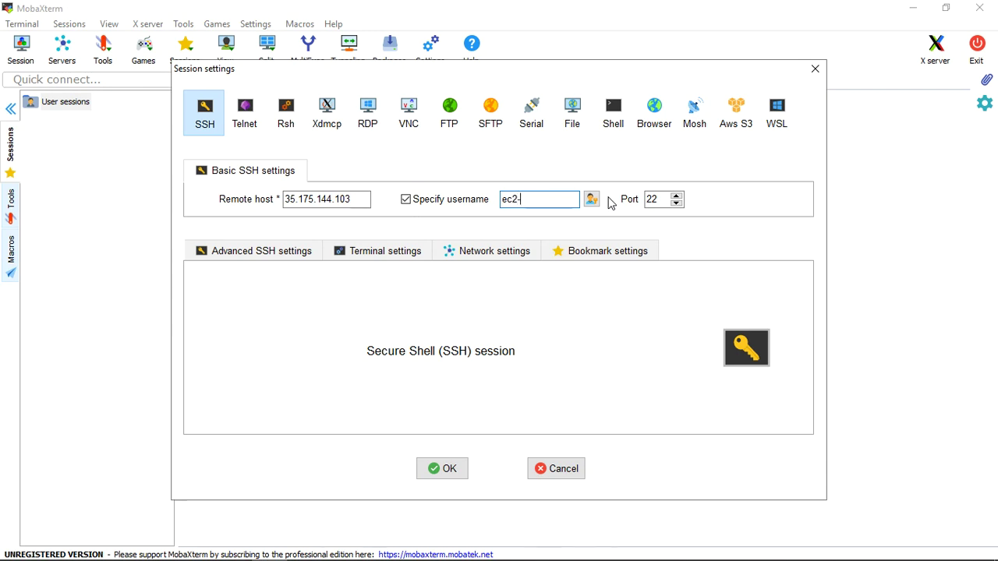
{"action": "type", "text": "user"}
Step: Set the SSH session to use the private key TestLinuxKey.pem from Downloads and connect to the instance
{"action": "left_click", "coordinate": [286, 256]}
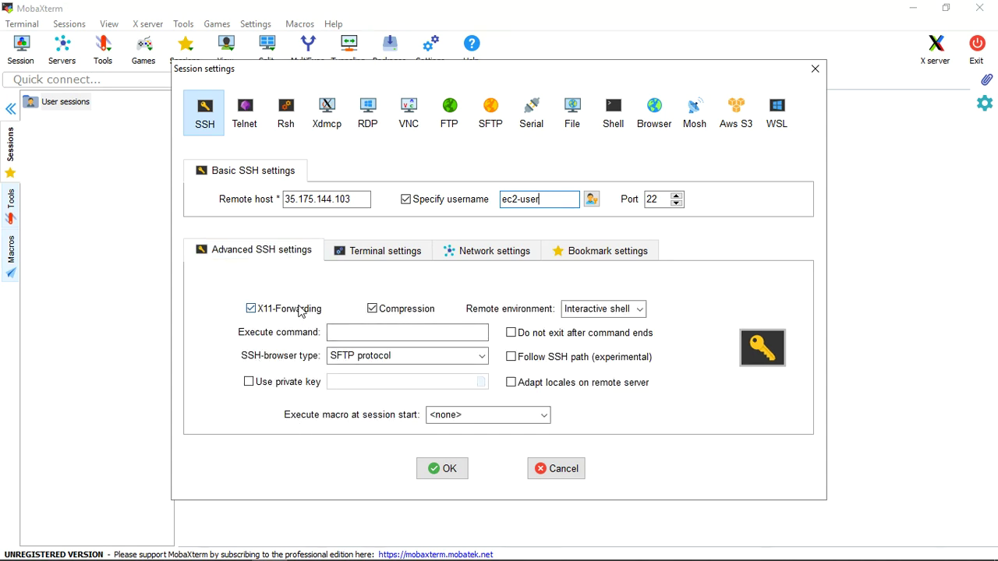
{"action": "left_click", "coordinate": [249, 382]}
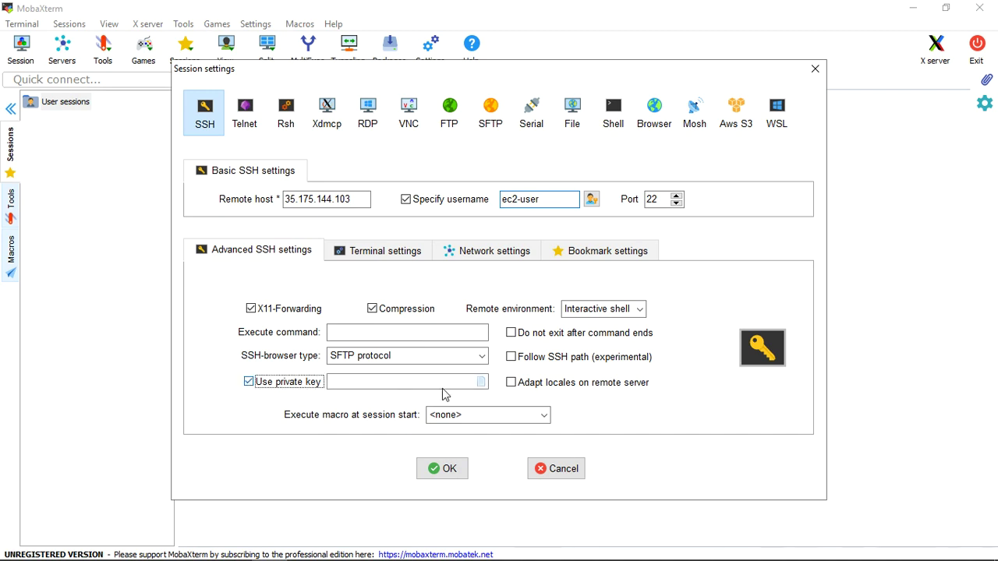
{"action": "left_click", "coordinate": [482, 384]}
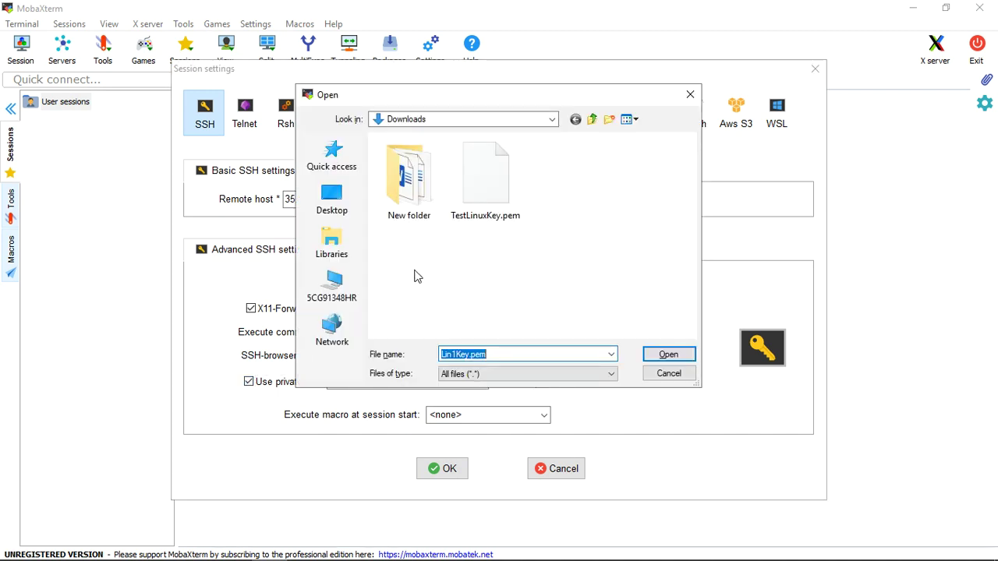
{"action": "left_click", "coordinate": [493, 188]}
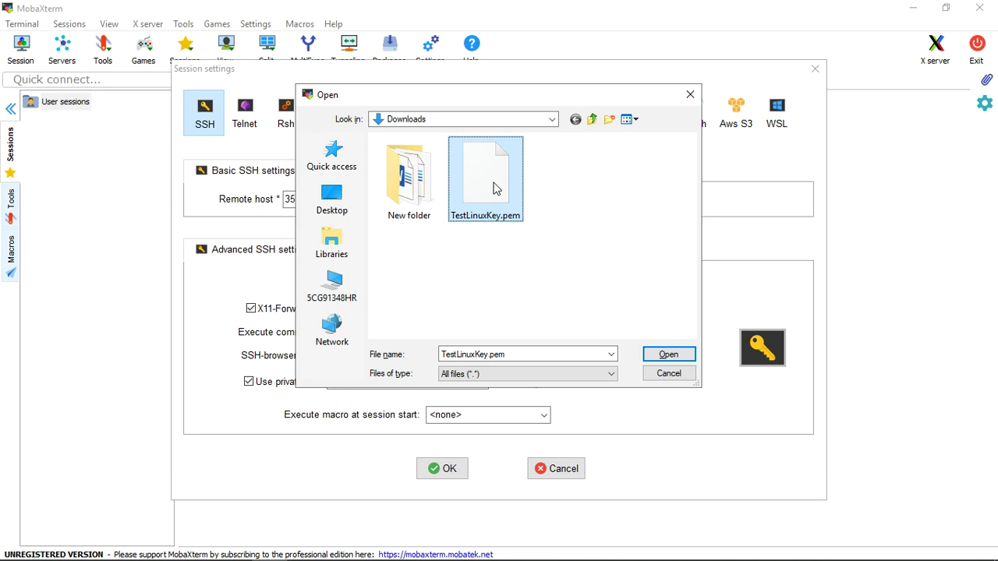
{"action": "left_click", "coordinate": [669, 355]}
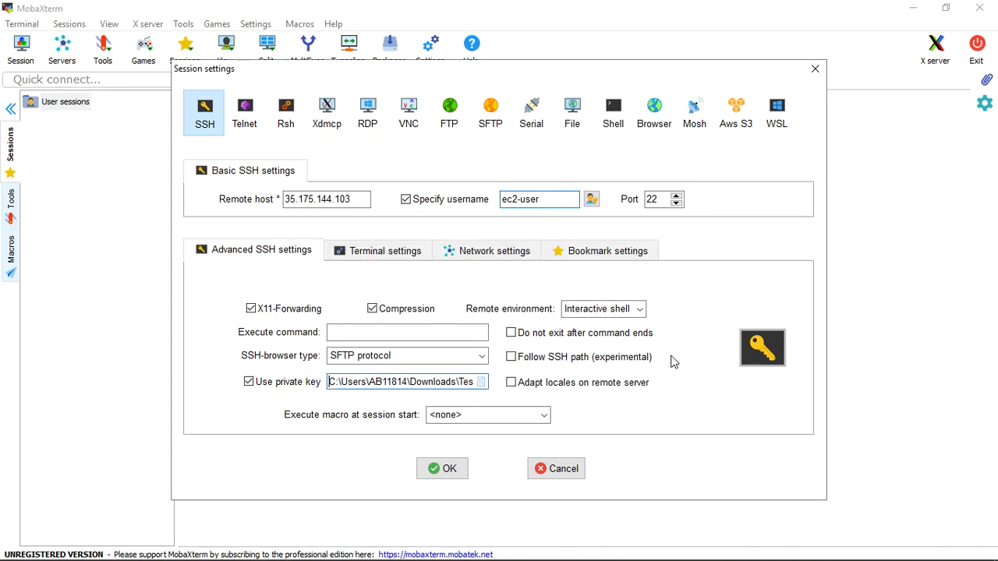
{"action": "left_click", "coordinate": [437, 478]}
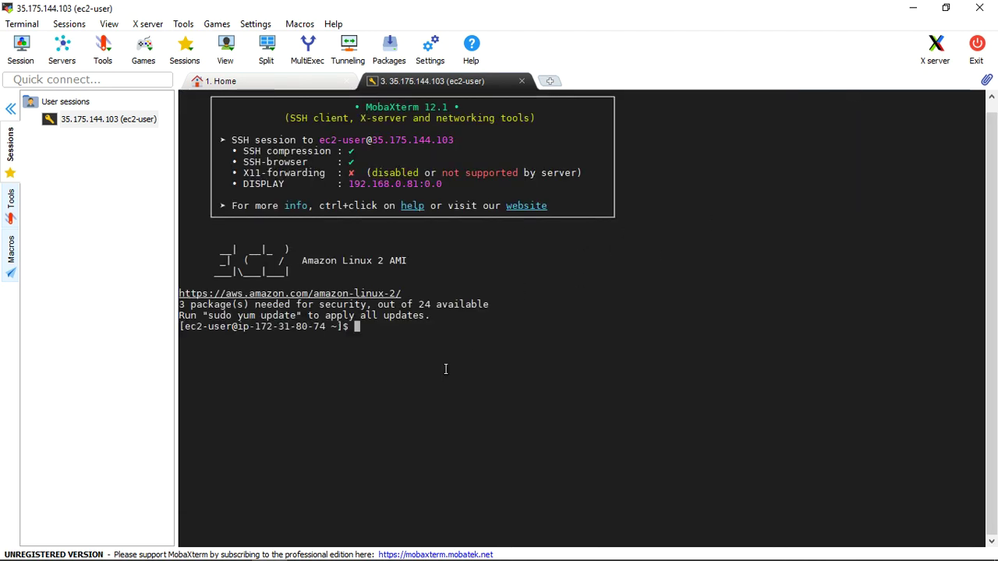
Step: Switch the terminal session to the root user with sudo su
{"action": "type", "text": "sud"}
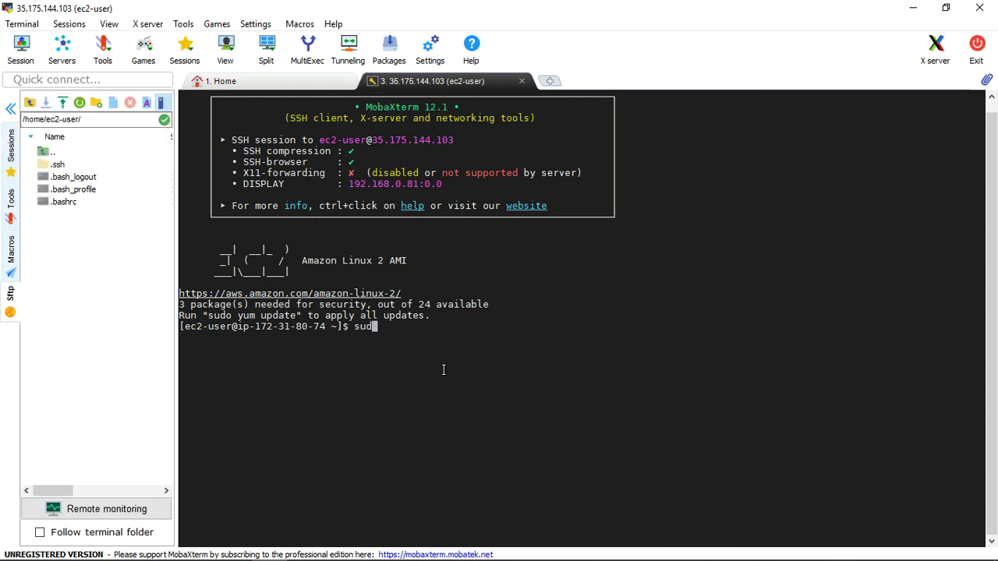
{"action": "type", "text": "o su"}
{"action": "key", "text": "Return"}
Step: Change to the filesystem root directory / and list its contents
{"action": "type", "text": "cd /"}
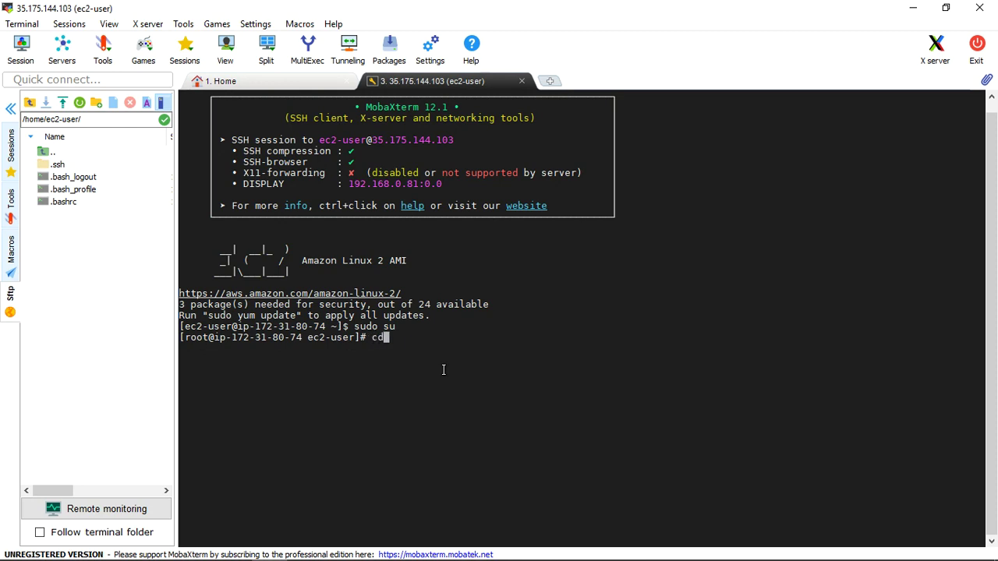
{"action": "key", "text": "Return"}
{"action": "type", "text": "ls"}
{"action": "key", "text": "Return"}
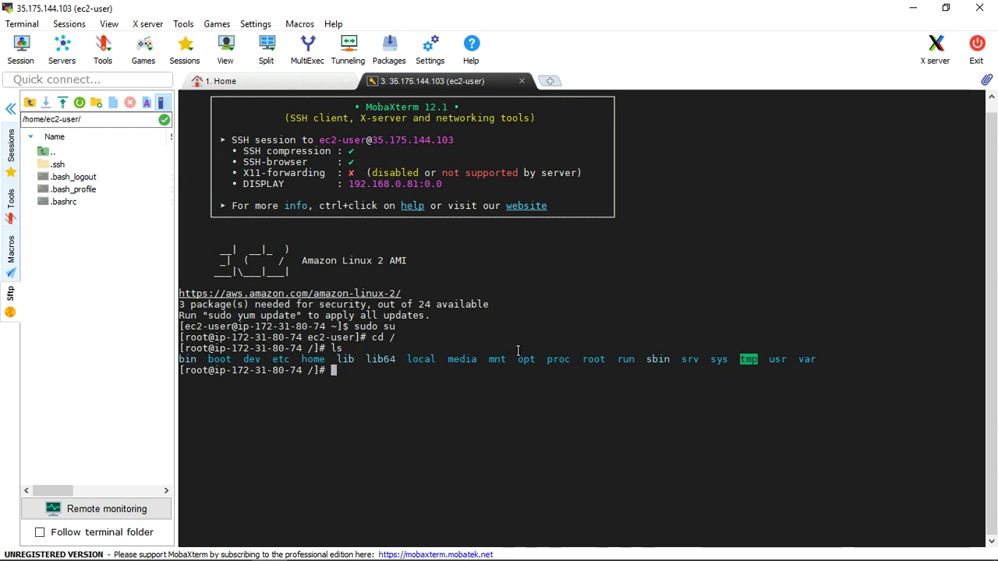
Step: Change into the home directory and list its contents
{"action": "type", "text": "cd "}
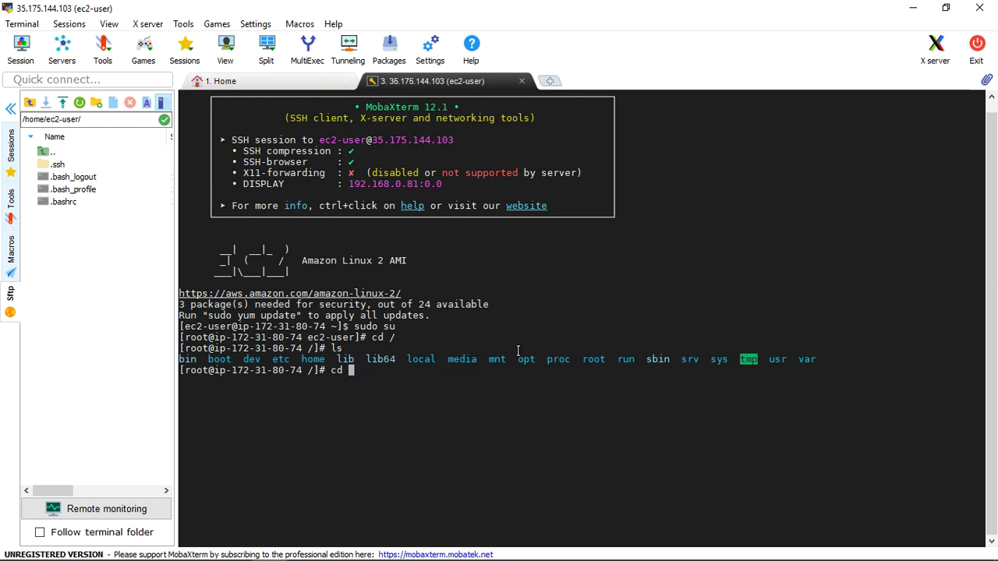
{"action": "type", "text": "home"}
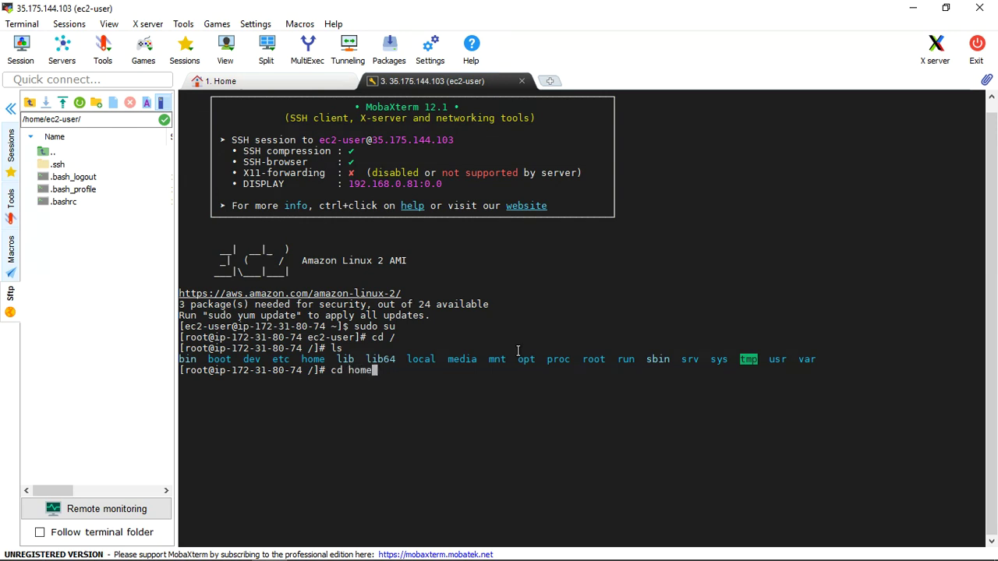
{"action": "key", "text": "Return"}
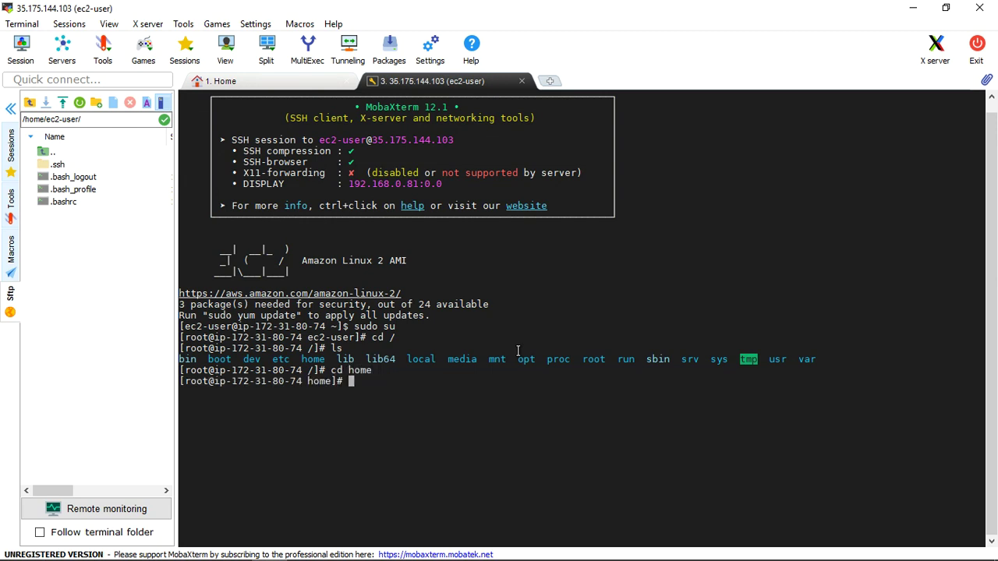
{"action": "type", "text": "ls"}
{"action": "key", "text": "Return"}
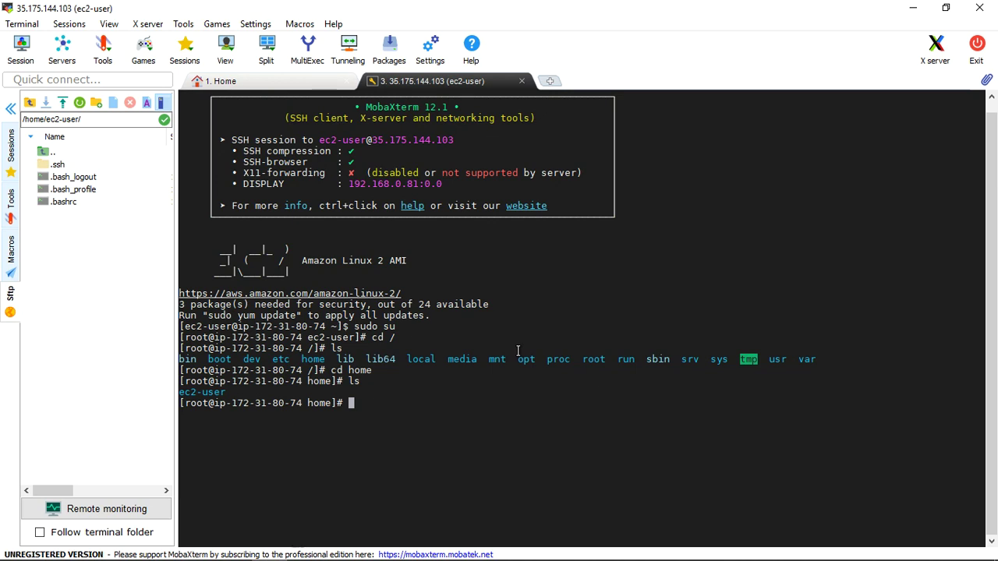
Step: Create a directory named 5GB inside home and list the directory contents again
{"action": "type", "text": "mkdir 5GB"}
{"action": "key", "text": "Return"}
{"action": "type", "text": "ls"}
{"action": "key", "text": "Return"}
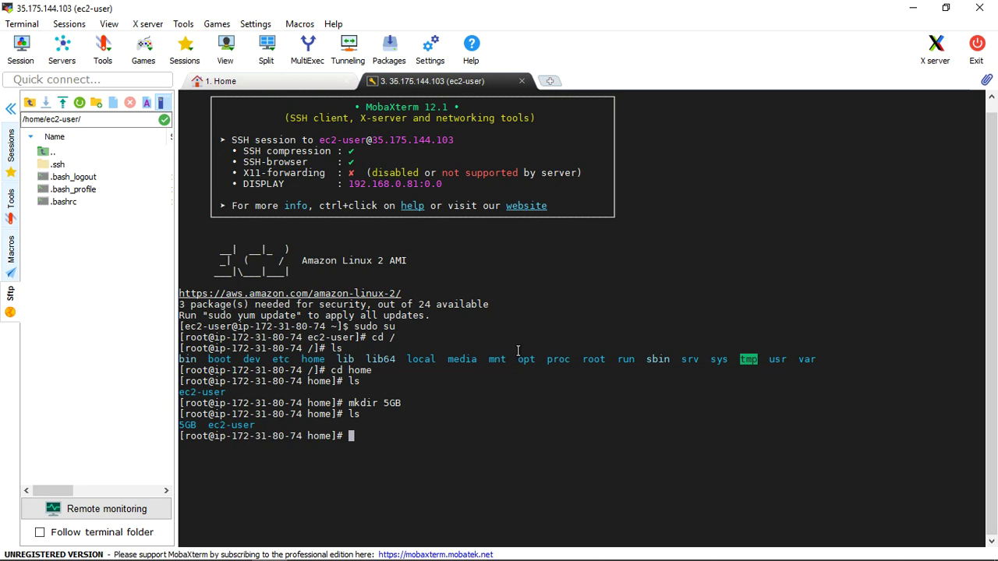
Step: Exit the root shell and the ec2-user login, and close the SSH session tab
{"action": "type", "text": "exitd"}
{"action": "key", "text": "BackSpace"}
{"action": "type", "text": "t"}
{"action": "key", "text": "BackSpace"}
{"action": "key", "text": "Return"}
{"action": "type", "text": "exit"}
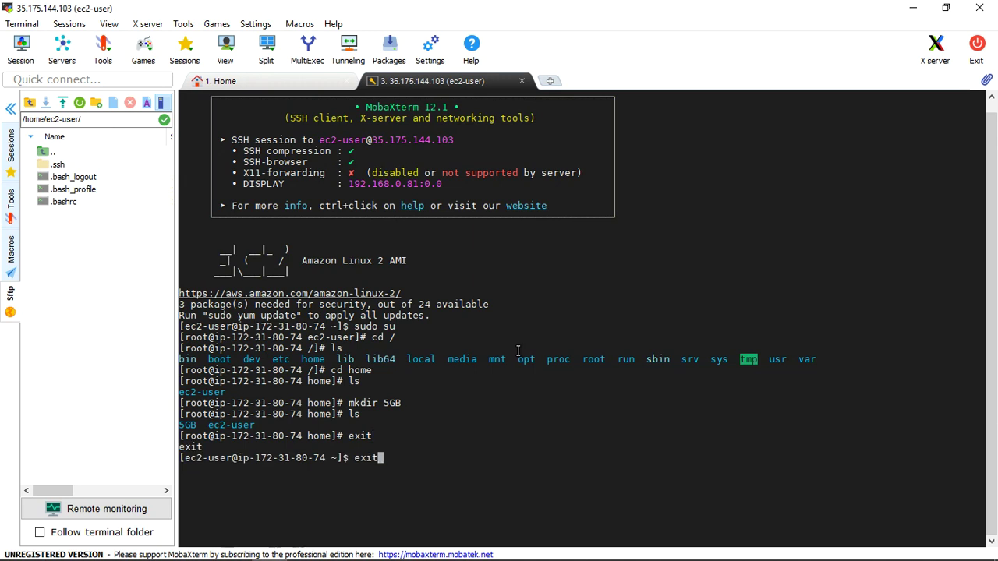
{"action": "key", "text": "Return"}
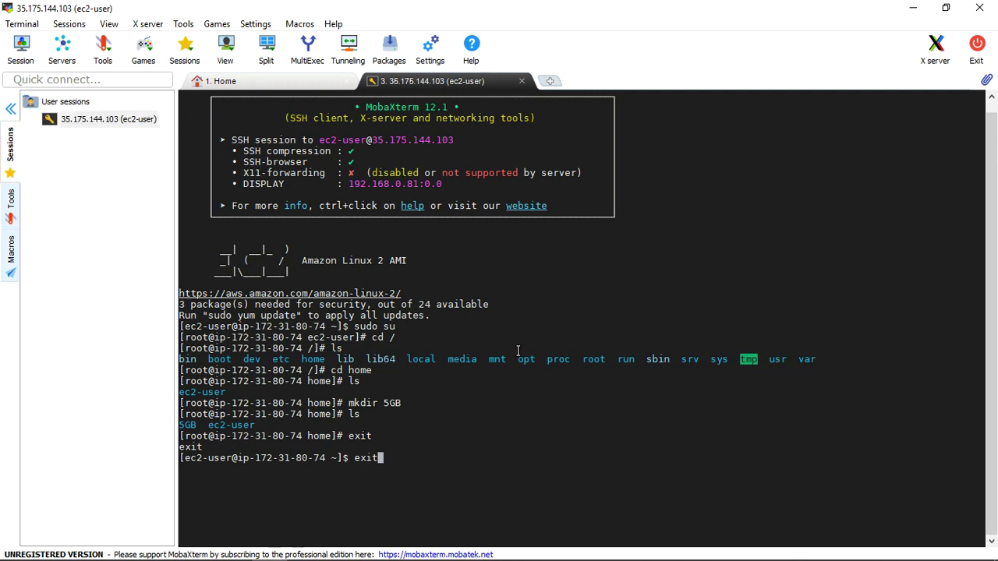
{"action": "left_click", "coordinate": [523, 84]}
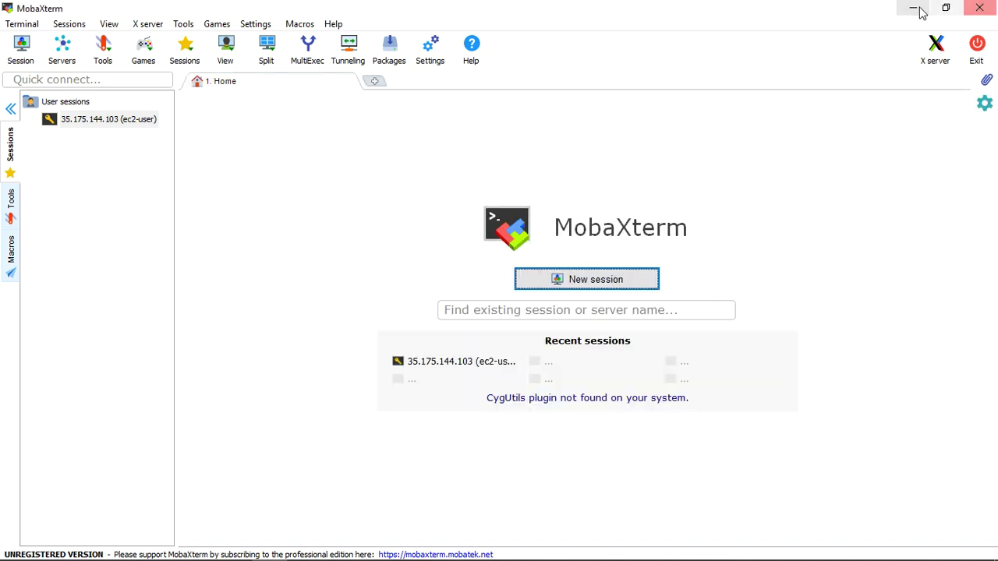
Step: Switch back to the EC2 console in Chrome and delete the TestLinuxKey key pair
{"action": "left_click", "coordinate": [913, 8]}
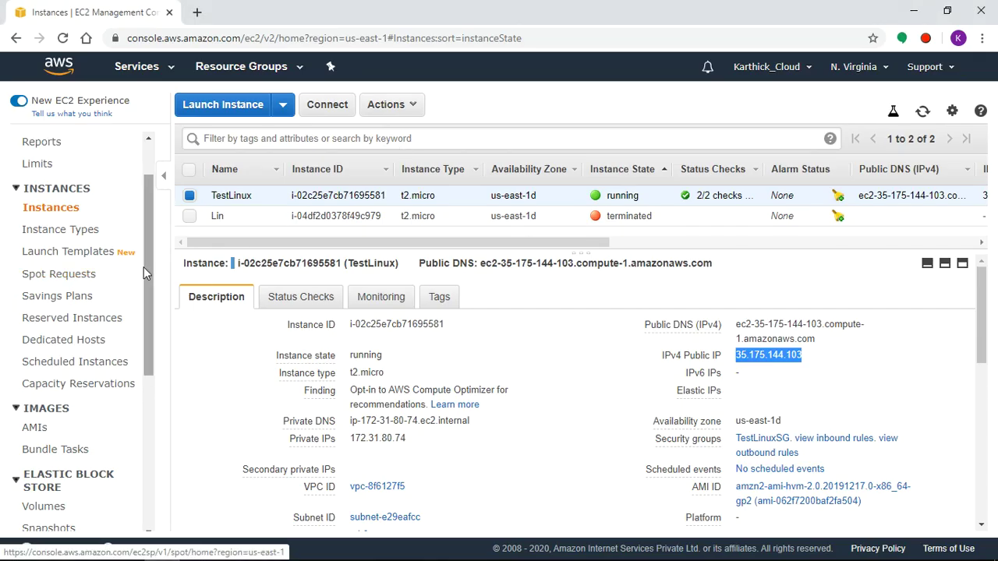
{"action": "left_click_drag", "start_coordinate": [148, 267], "coordinate": [140, 397]}
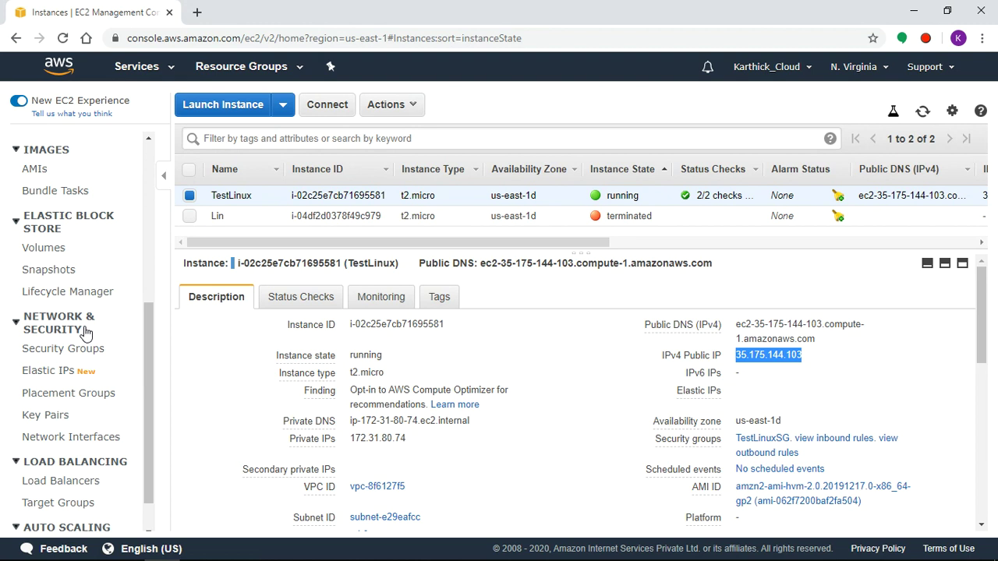
{"action": "left_click", "coordinate": [63, 415]}
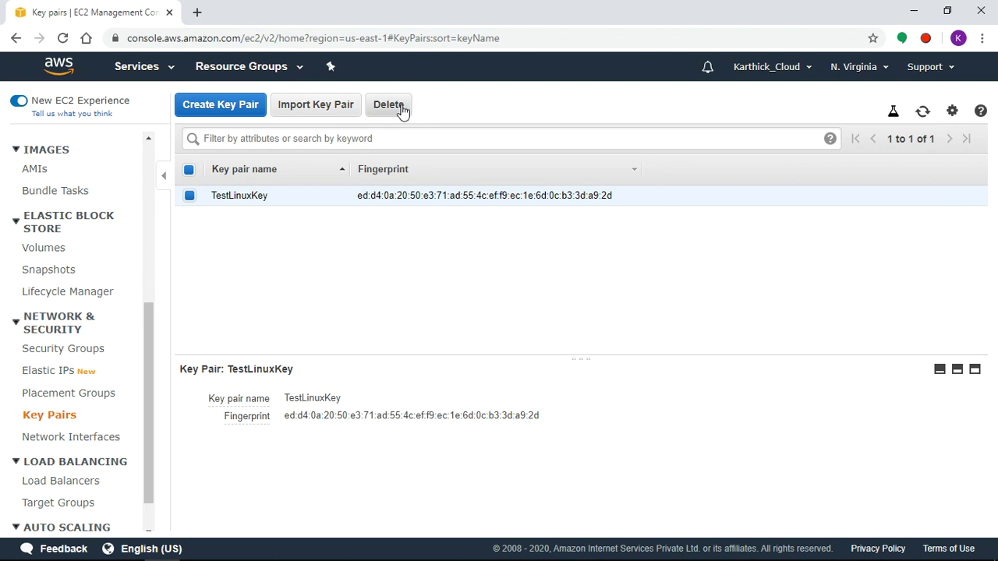
{"action": "left_click", "coordinate": [403, 111]}
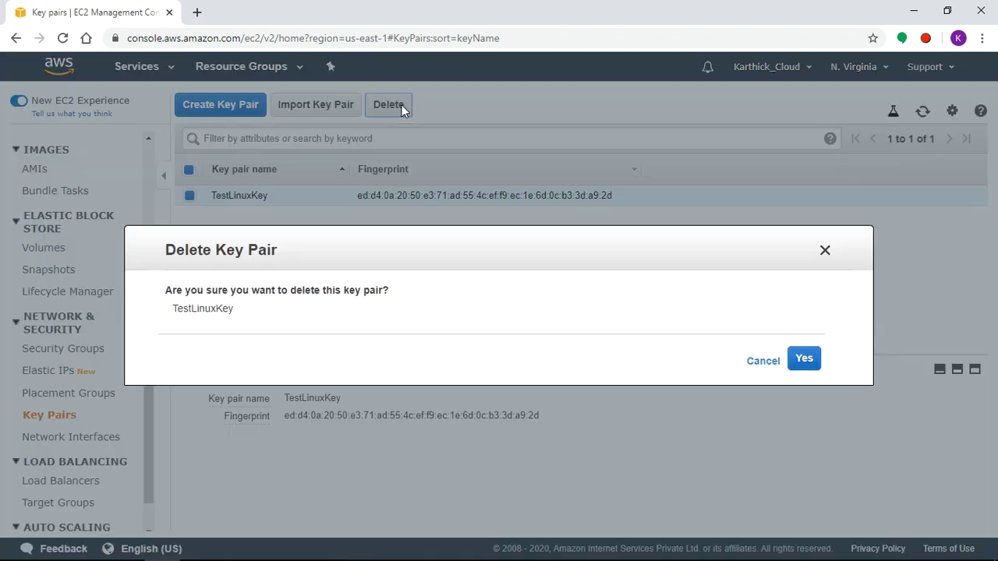
{"action": "left_click", "coordinate": [801, 367]}
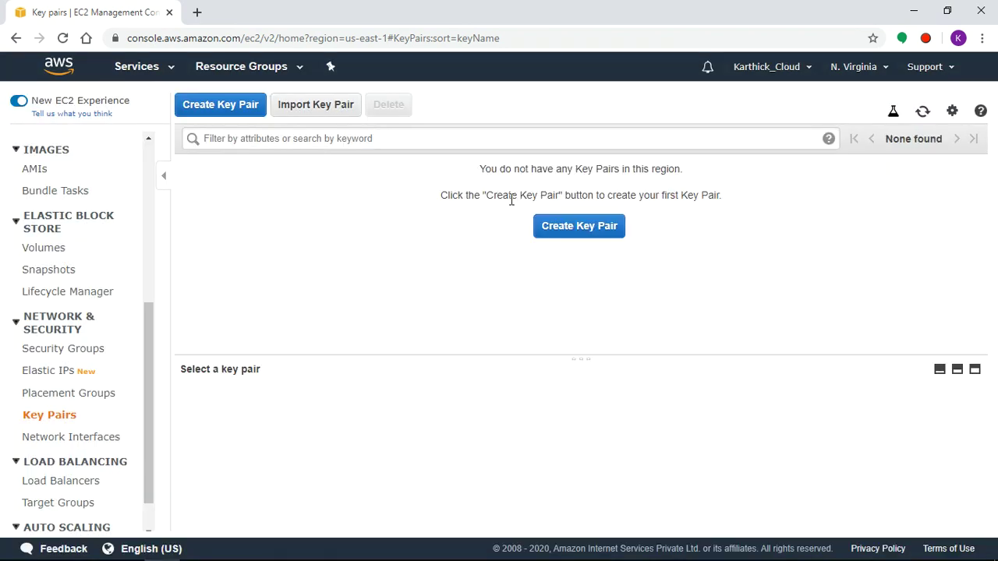
Step: Permanently delete TestLinuxKey.pem from the Downloads folder in File Explorer and return to the EC2 console
{"action": "mouse_move", "coordinate": [168, 549]}
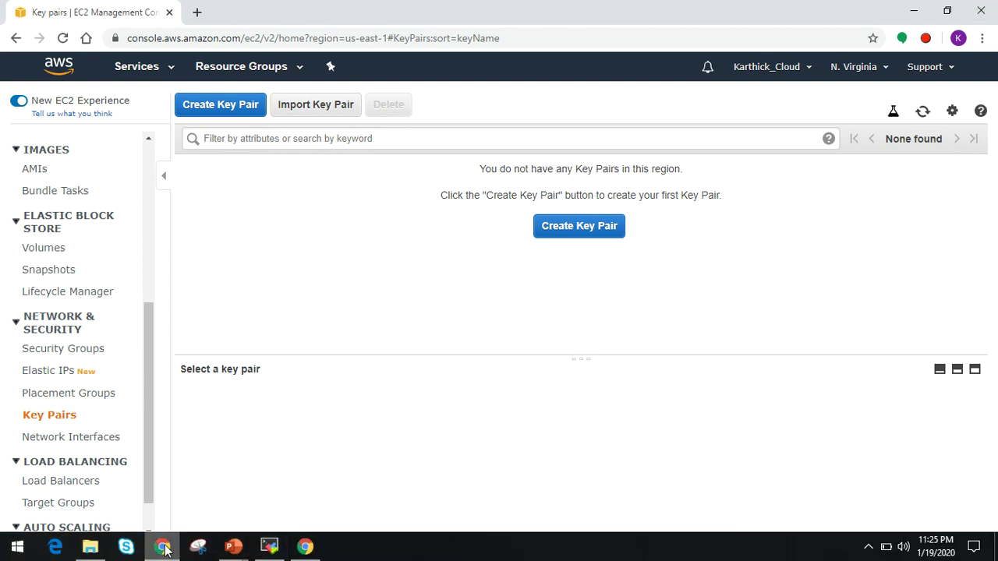
{"action": "left_click", "coordinate": [90, 547]}
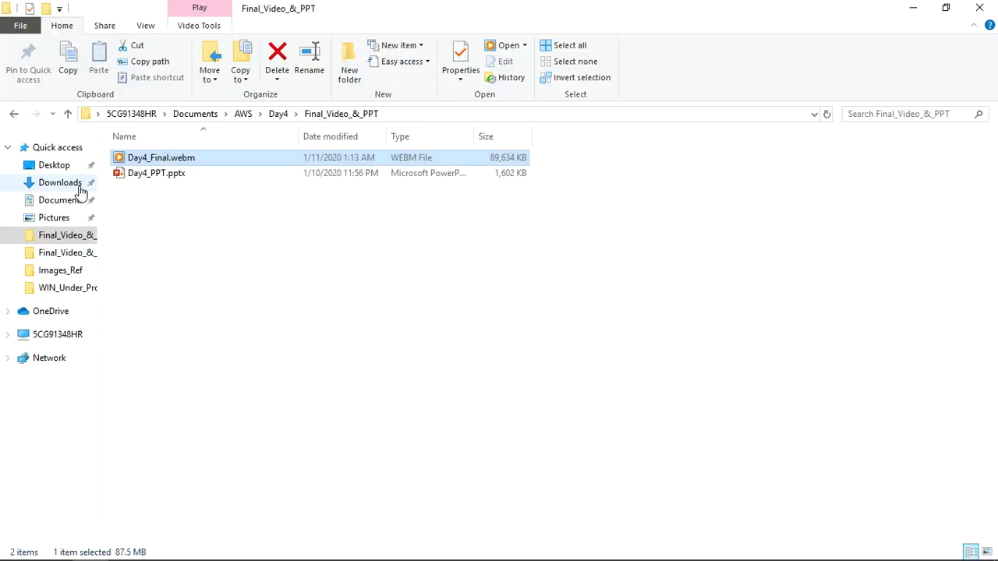
{"action": "left_click", "coordinate": [64, 169]}
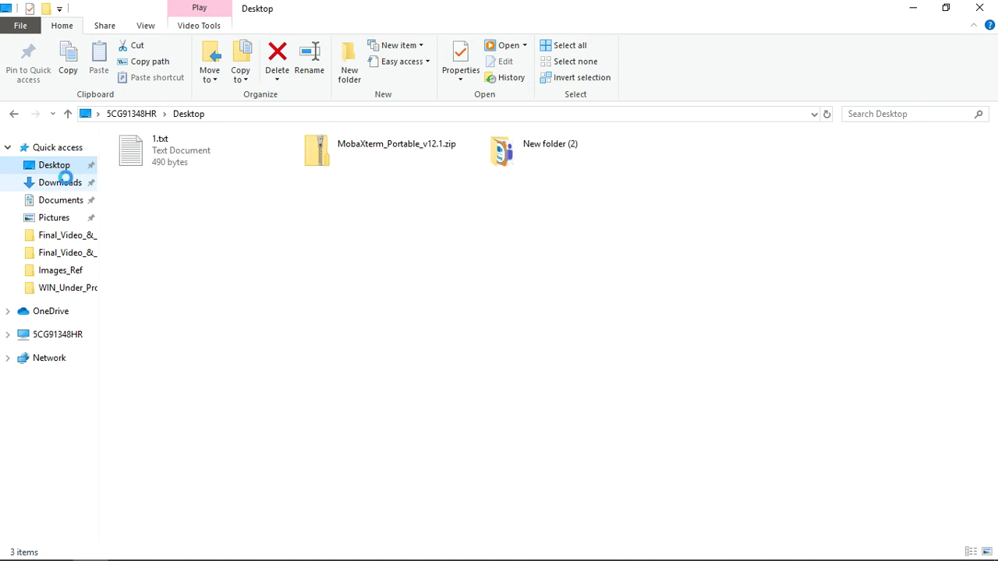
{"action": "left_click", "coordinate": [64, 179]}
{"action": "left_click", "coordinate": [343, 152]}
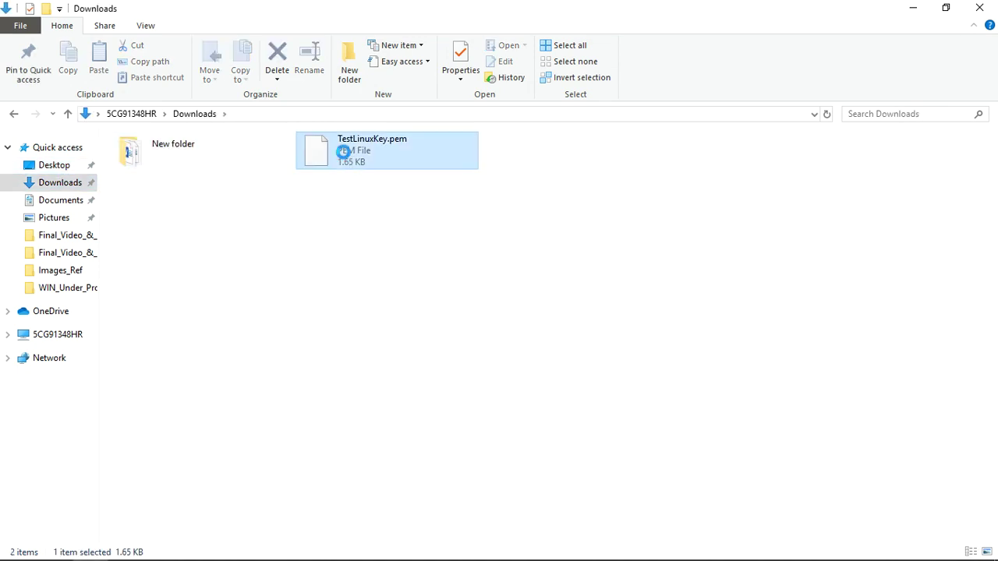
{"action": "key", "text": "shift+Delete"}
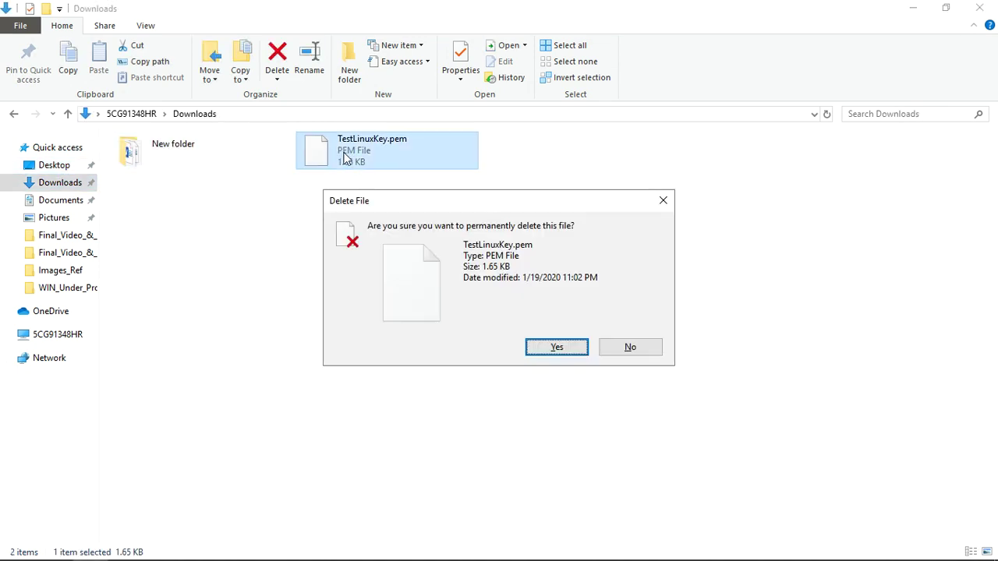
{"action": "key", "text": "Return"}
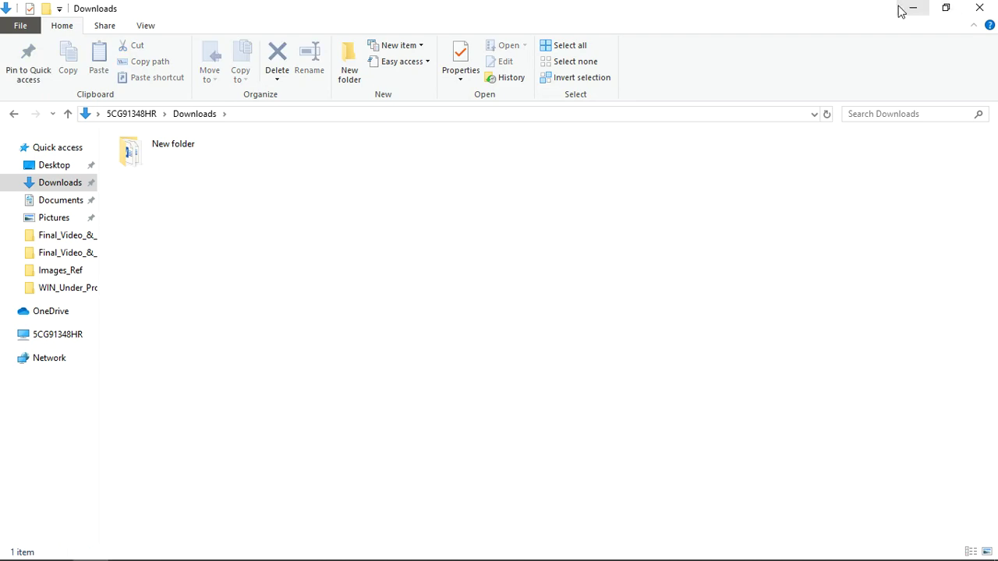
{"action": "left_click", "coordinate": [904, 10]}
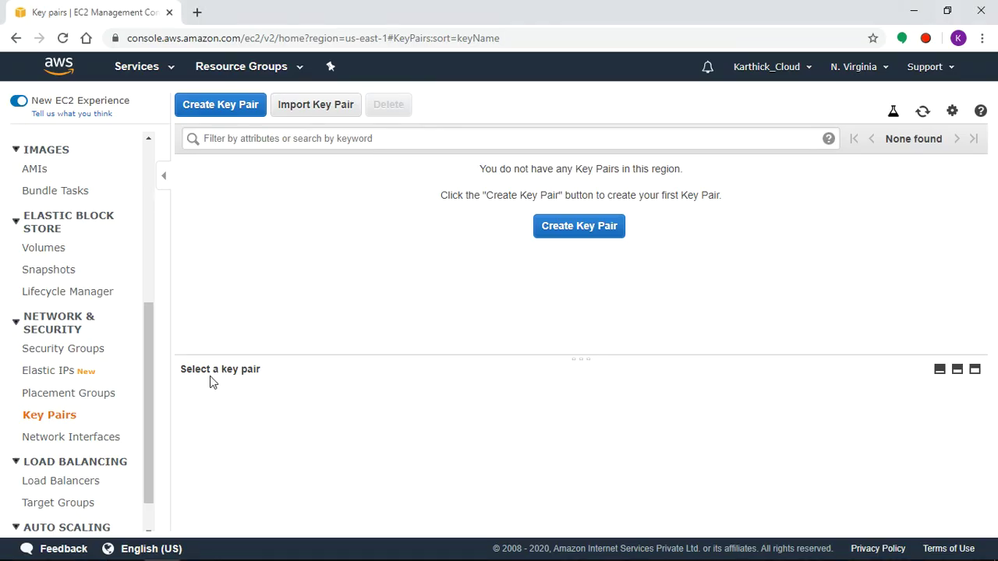
Step: Go to the Instances list, select the TestLinux instance, and start creating an image from it
{"action": "left_click_drag", "start_coordinate": [151, 355], "coordinate": [134, 181]}
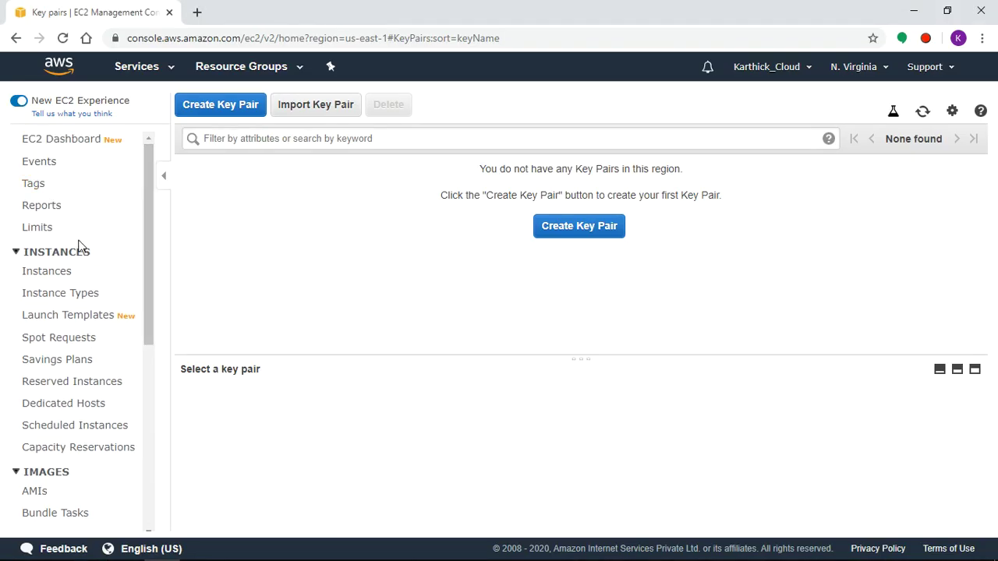
{"action": "left_click", "coordinate": [51, 280]}
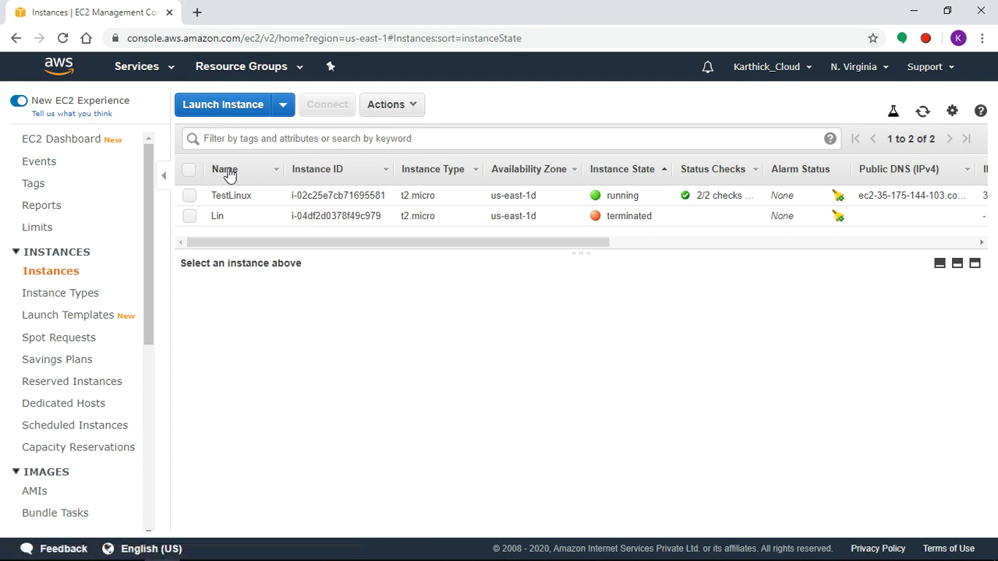
{"action": "left_click", "coordinate": [190, 195]}
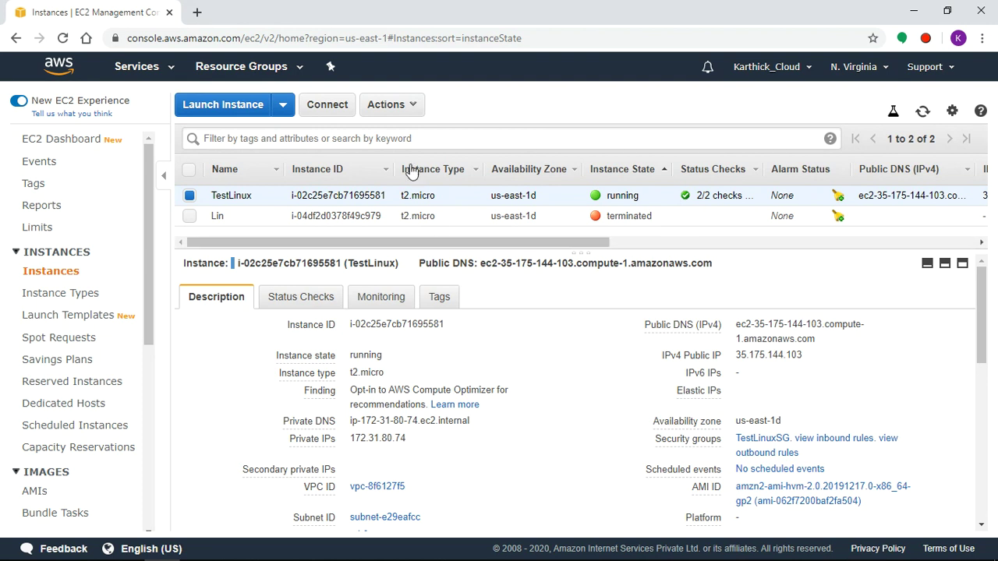
{"action": "left_click", "coordinate": [411, 105]}
{"action": "mouse_move", "coordinate": [424, 226]}
{"action": "mouse_move", "coordinate": [473, 247]}
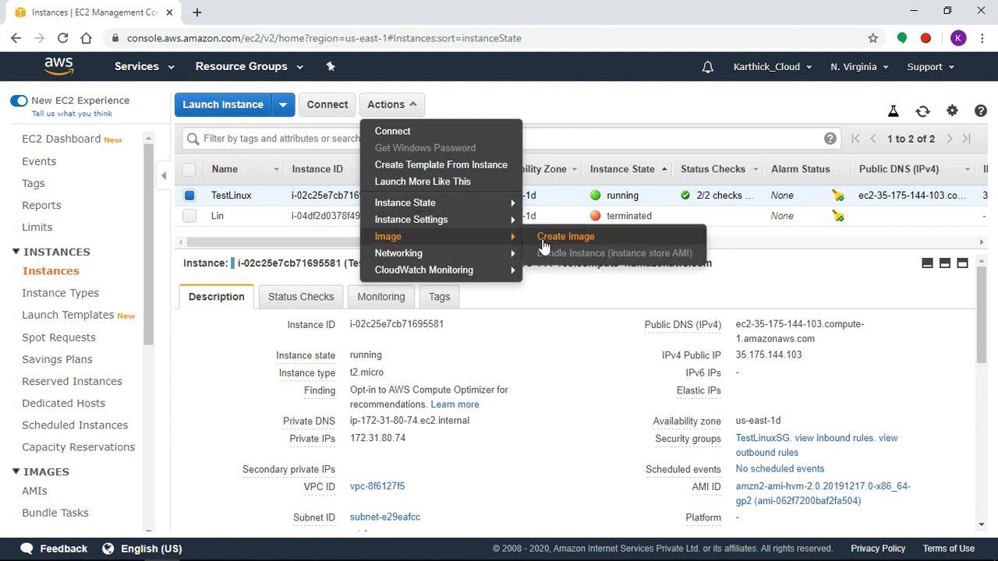
{"action": "left_click", "coordinate": [543, 246]}
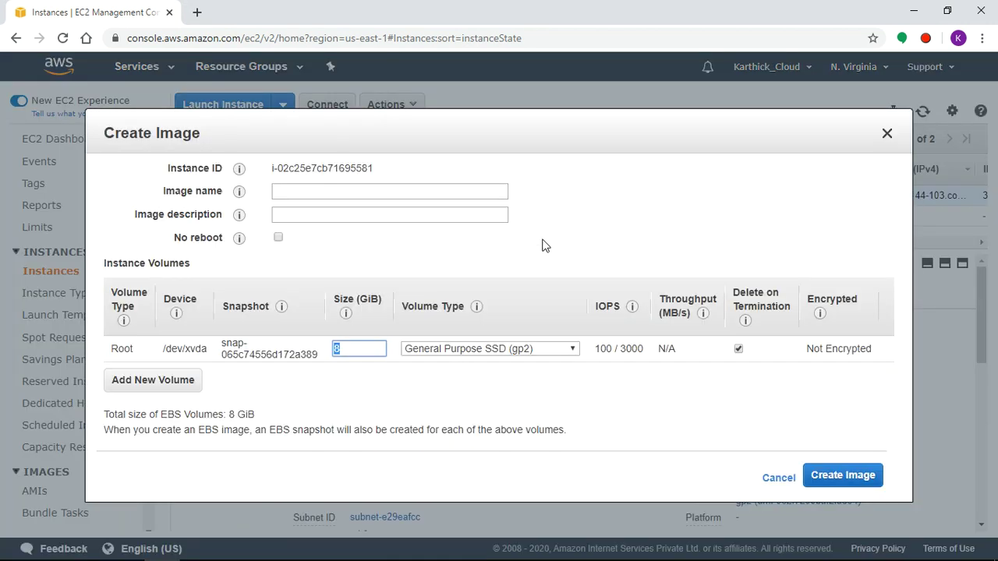
Step: Create the image with the name TestLinuxAMI and the description Lost Key, and close the dialog
{"action": "left_click", "coordinate": [317, 190]}
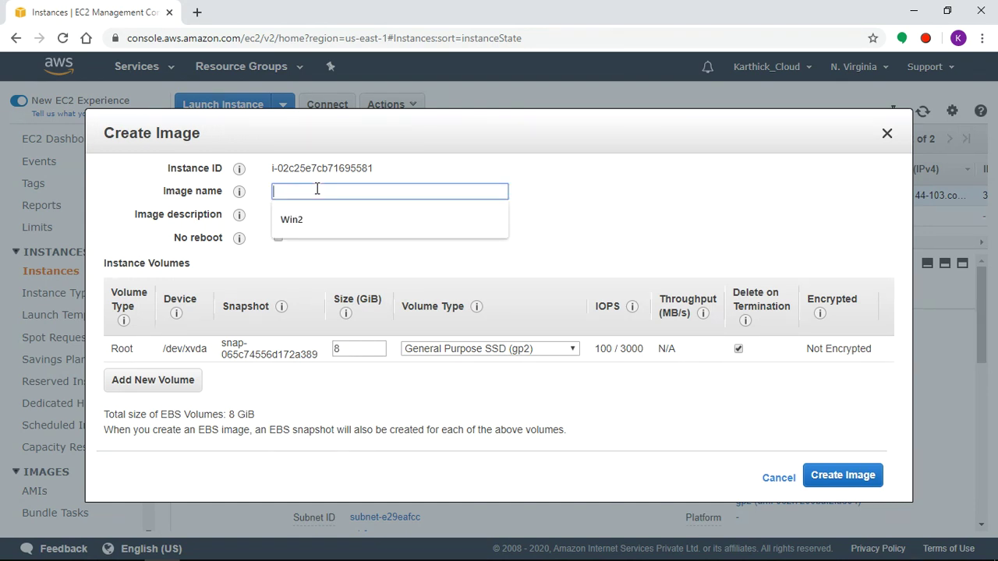
{"action": "type", "text": "TestLinux"}
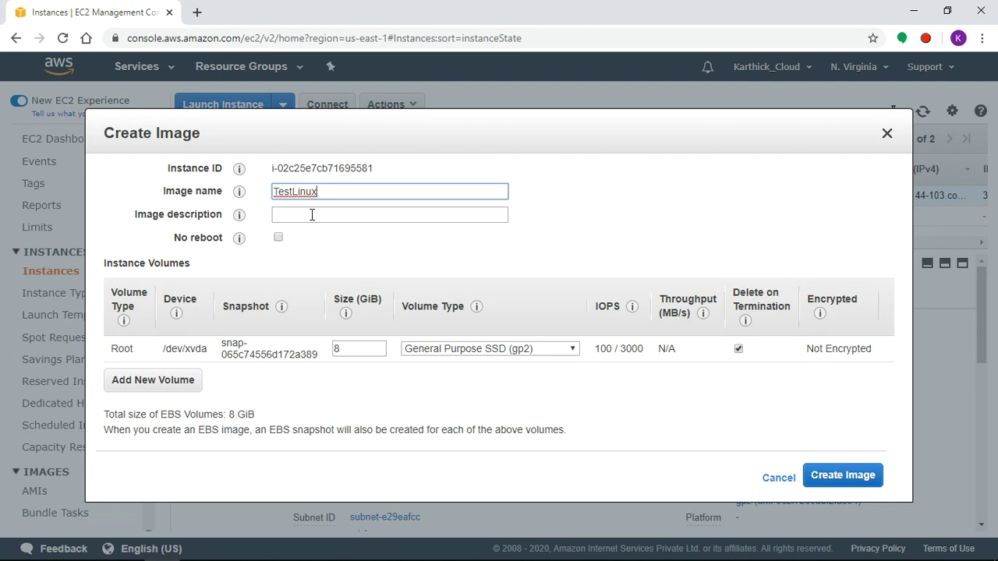
{"action": "type", "text": "AMI"}
{"action": "left_click", "coordinate": [312, 215]}
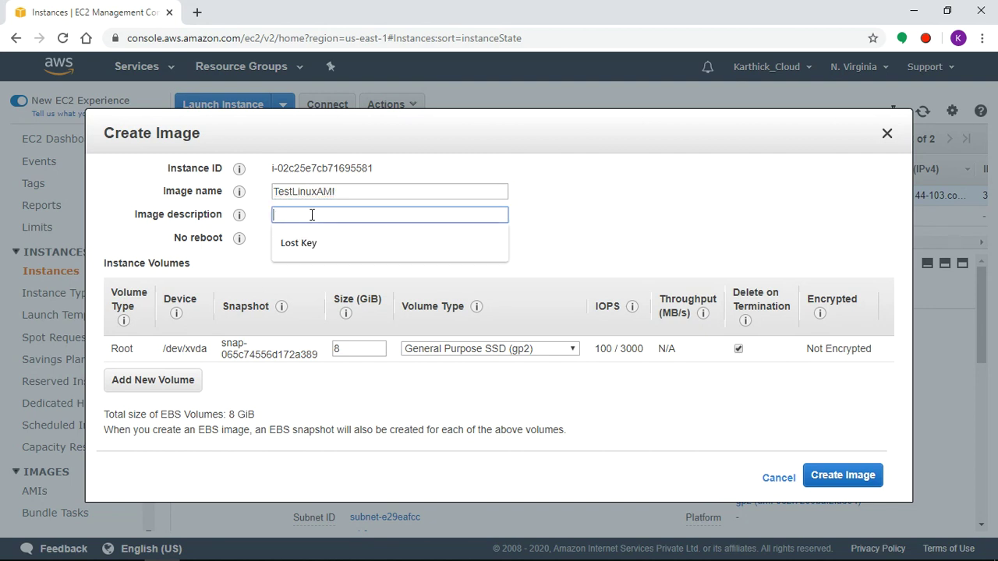
{"action": "left_click", "coordinate": [302, 243]}
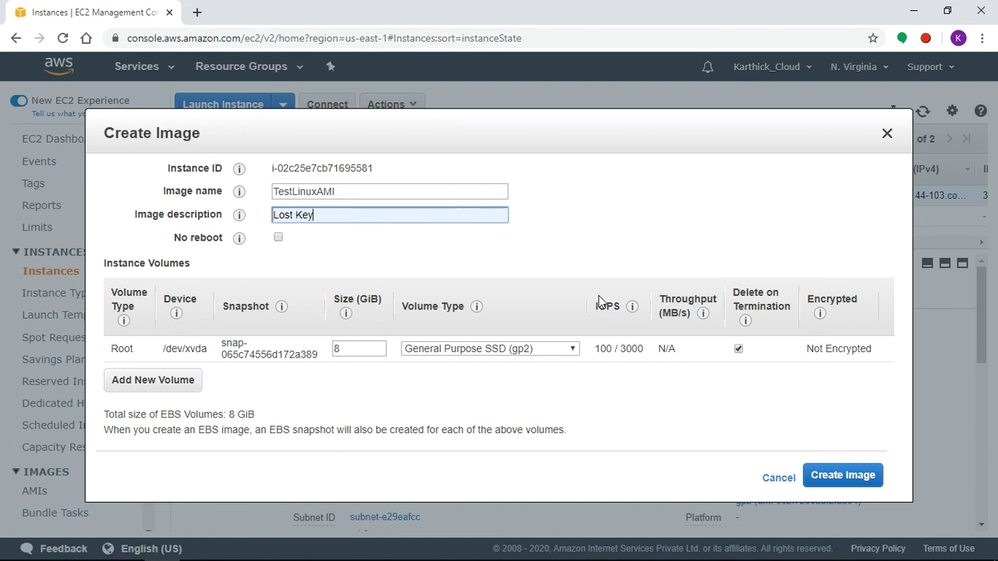
{"action": "left_click", "coordinate": [856, 483]}
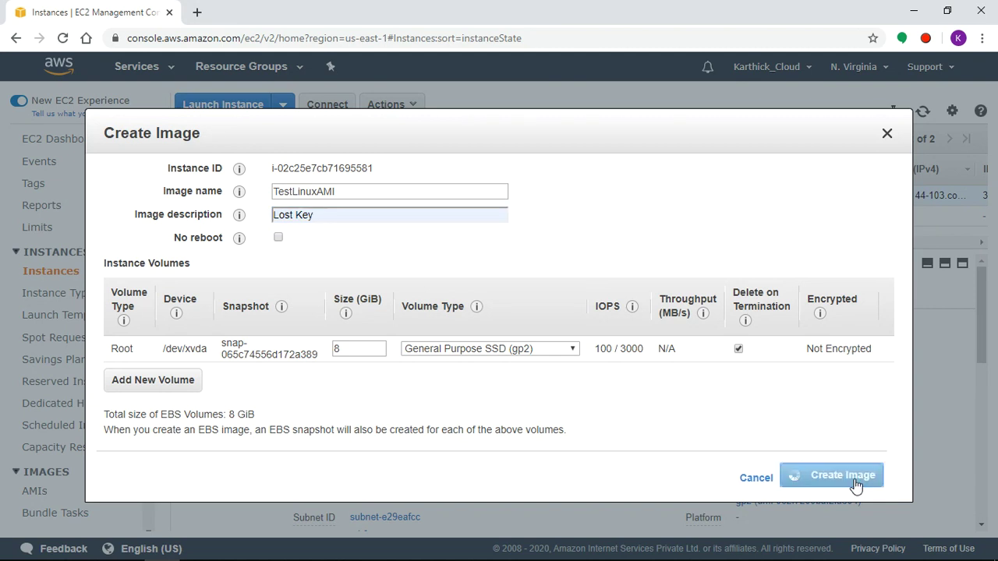
{"action": "left_click", "coordinate": [814, 390]}
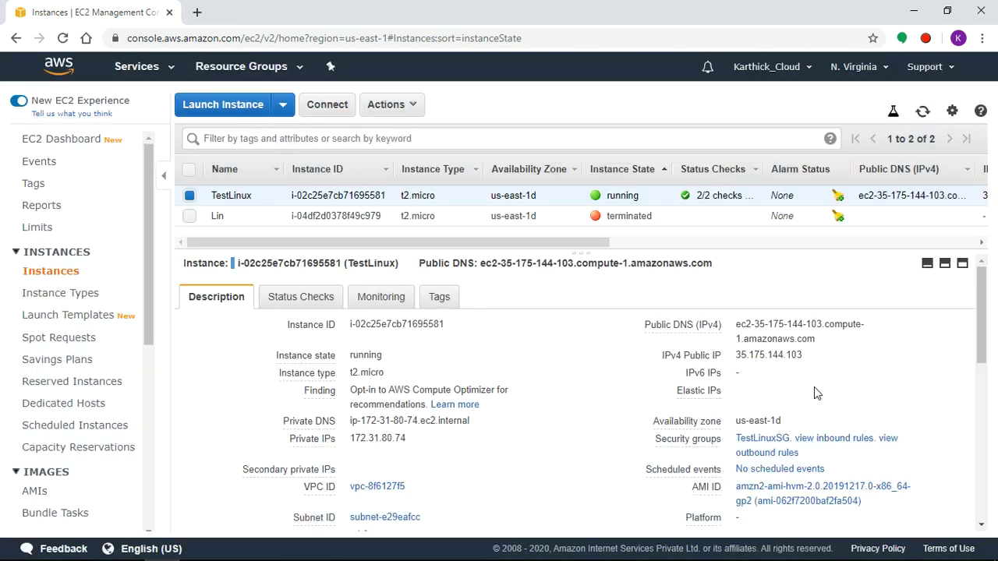
Step: Copy TestLinuxAMI from the AMIs list to the US East (Ohio) region, keeping its name and leaving encryption off
{"action": "left_click_drag", "start_coordinate": [151, 294], "coordinate": [153, 350]}
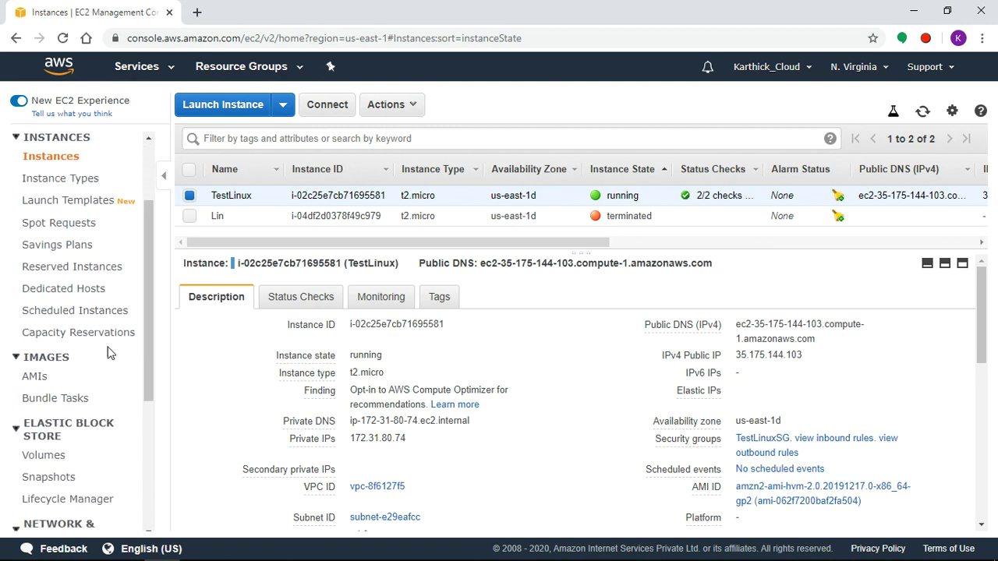
{"action": "left_click", "coordinate": [31, 378]}
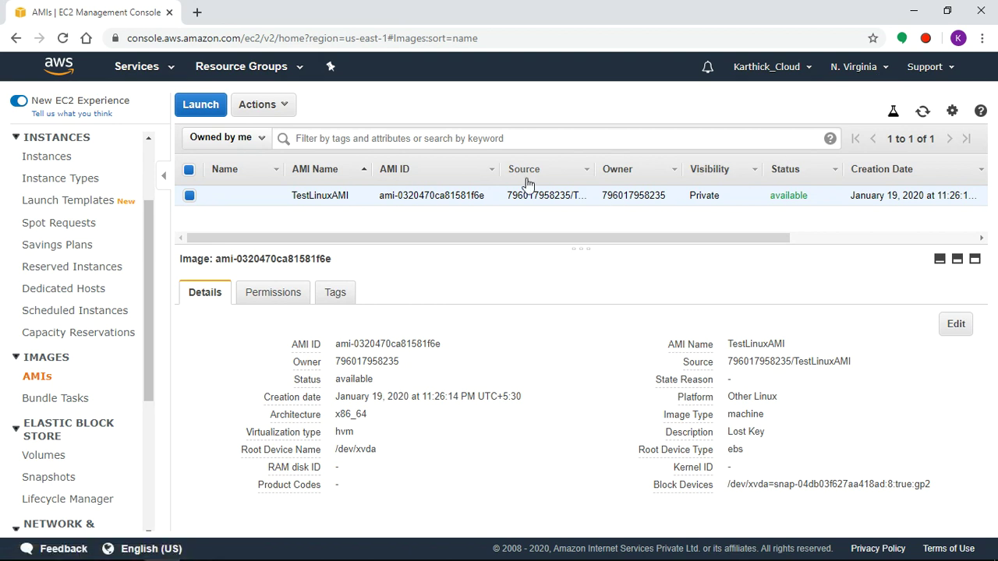
{"action": "left_click", "coordinate": [289, 109]}
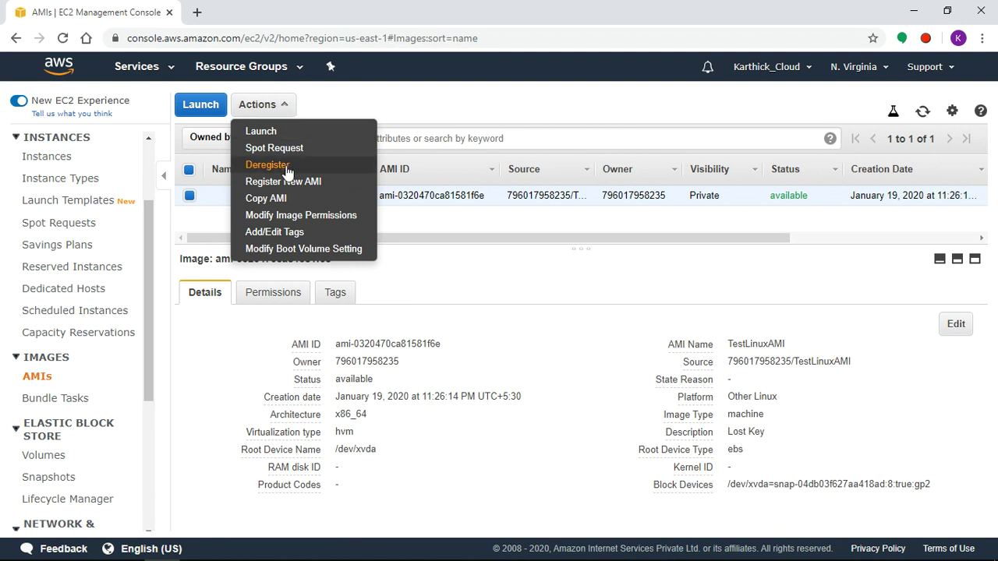
{"action": "left_click", "coordinate": [274, 200]}
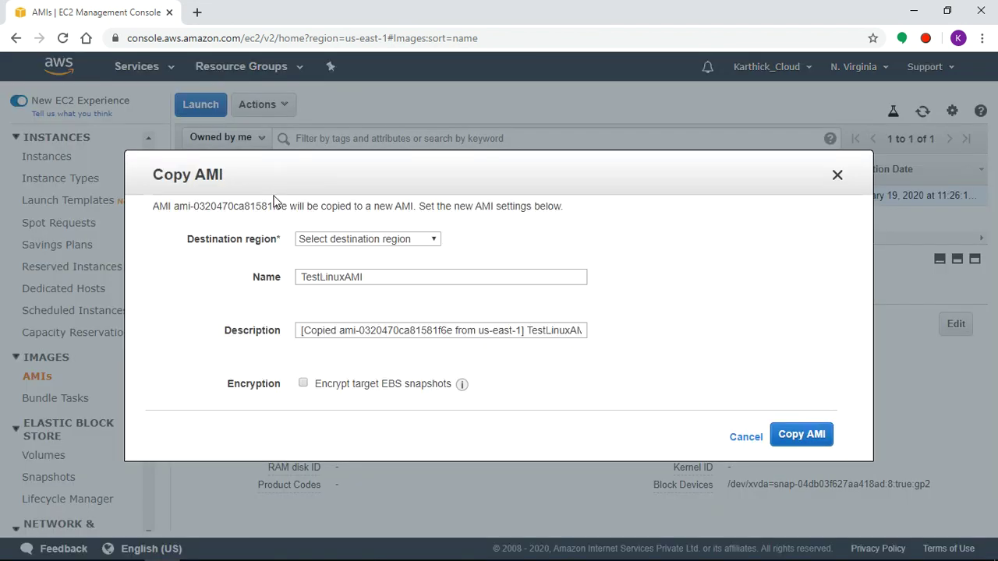
{"action": "left_click", "coordinate": [404, 245]}
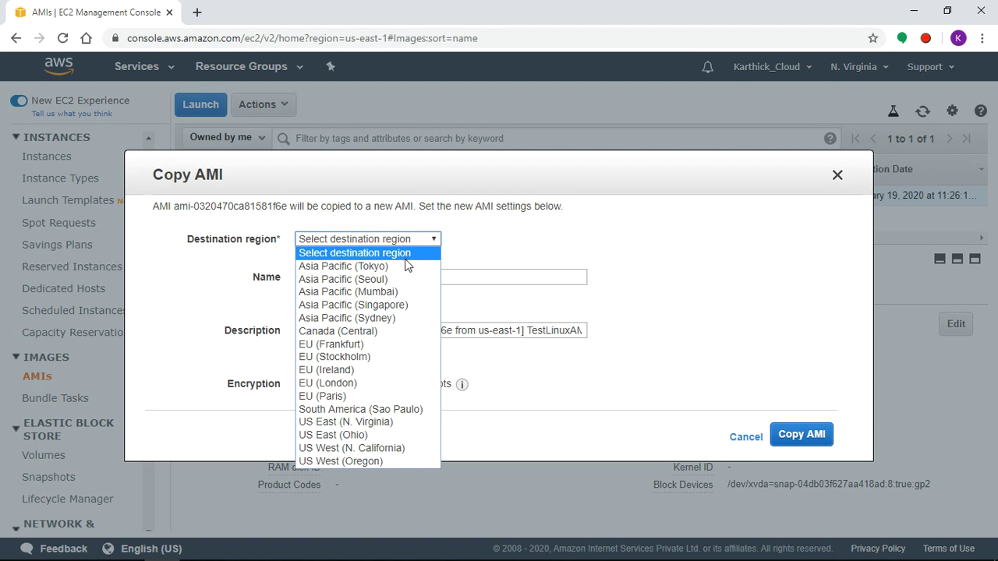
{"action": "left_click", "coordinate": [378, 437]}
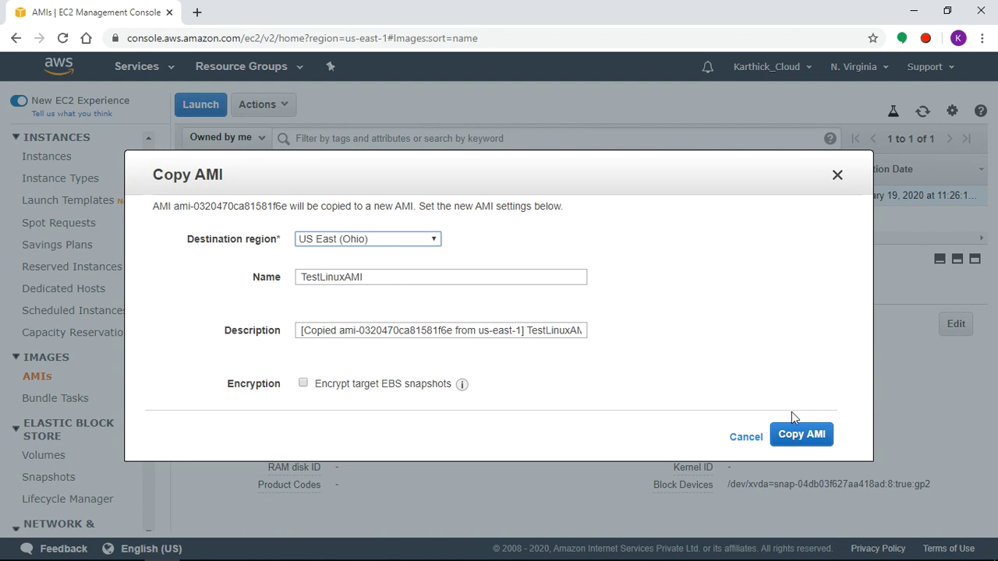
{"action": "left_click", "coordinate": [814, 443]}
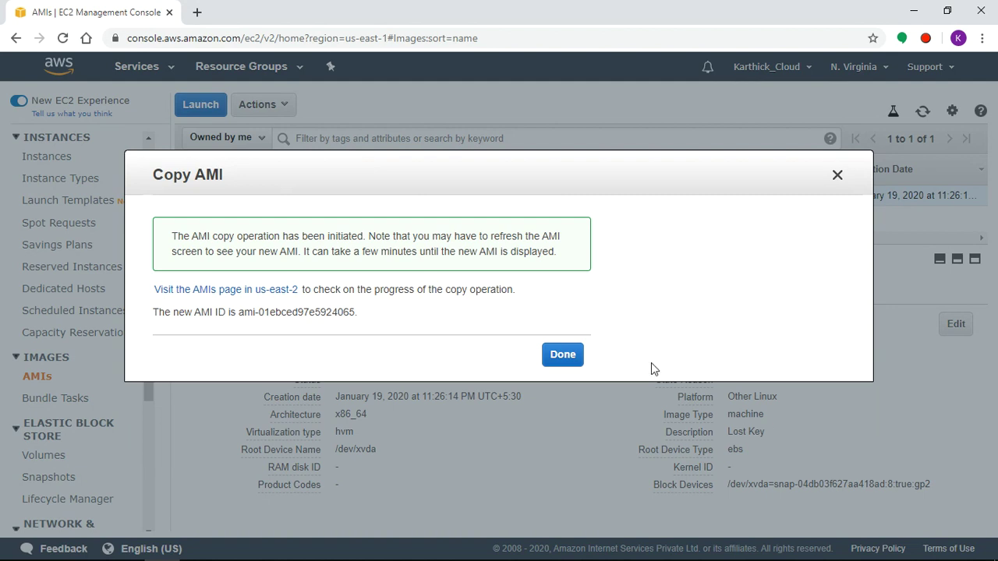
{"action": "left_click", "coordinate": [571, 360]}
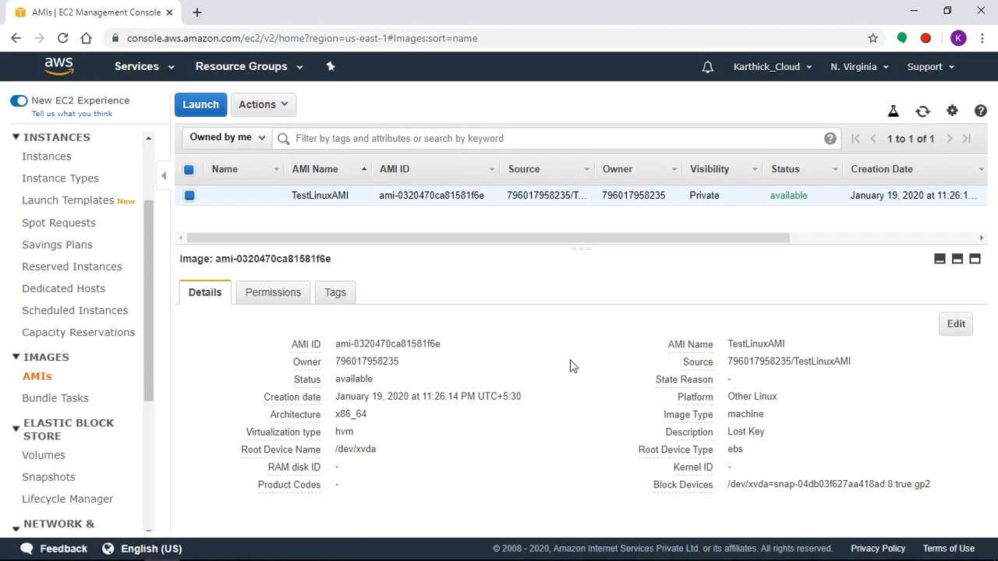
Step: Open the US East (Ohio) AMIs page in a new browser tab and enlarge the details of the copied TestLinuxAMI
{"action": "left_click", "coordinate": [873, 74]}
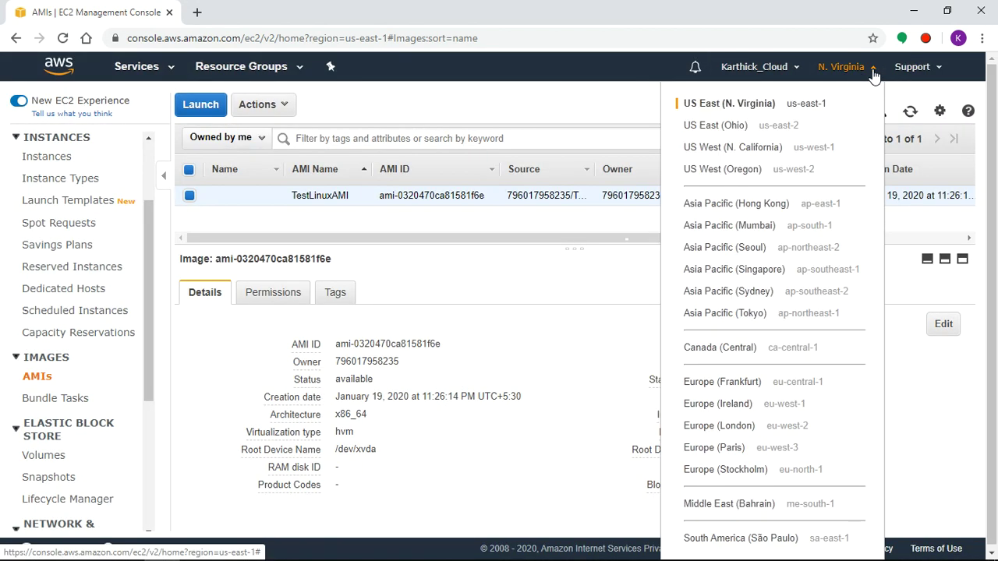
{"action": "right_click", "coordinate": [736, 129]}
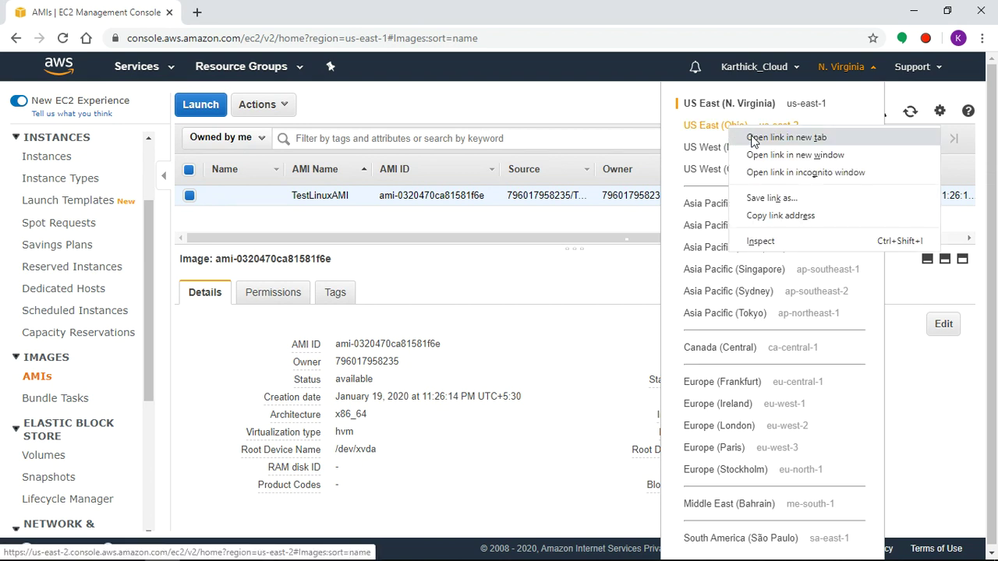
{"action": "left_click", "coordinate": [753, 139]}
{"action": "left_click", "coordinate": [308, 8]}
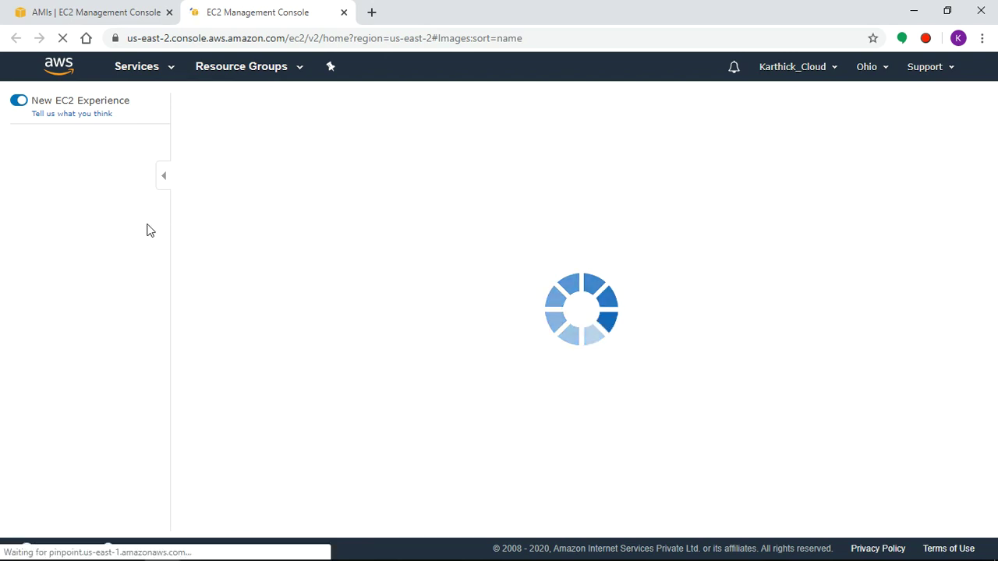
{"action": "left_click_drag", "start_coordinate": [148, 230], "coordinate": [145, 289]}
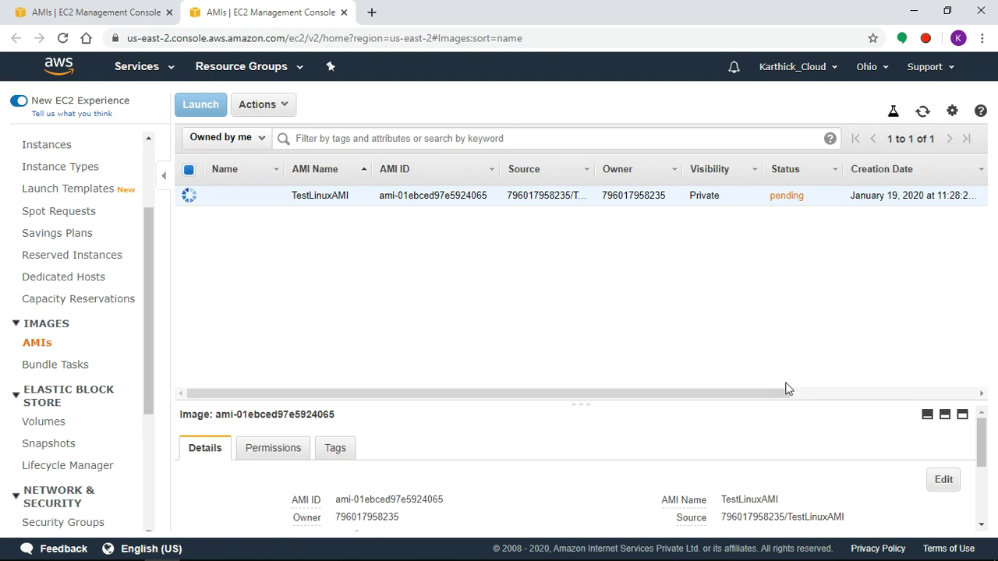
{"action": "left_click_drag", "start_coordinate": [775, 396], "coordinate": [777, 246]}
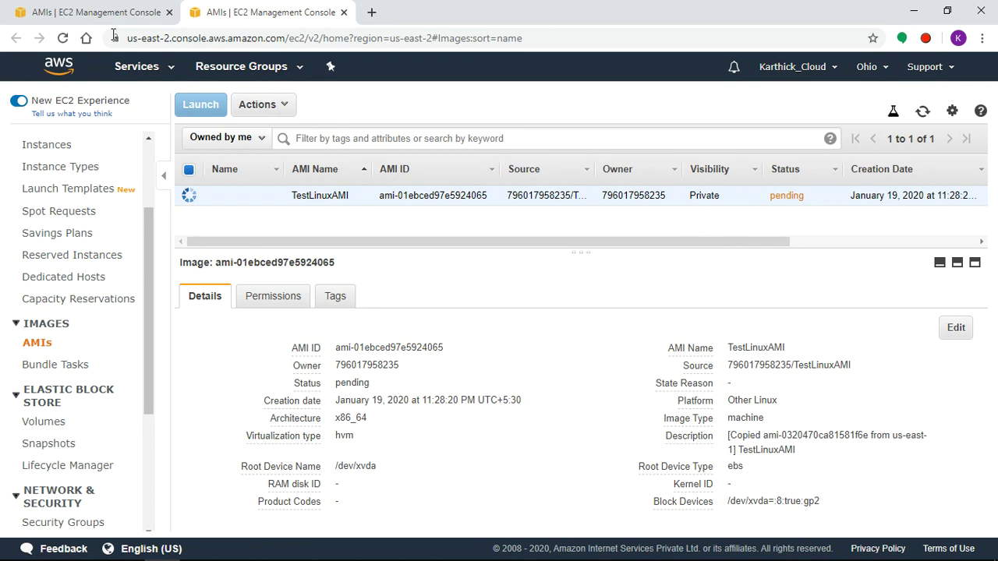
Step: Check TestLinuxAMI's status in the N. Virginia and Ohio regions and review the N. Virginia instances list
{"action": "left_click", "coordinate": [68, 8]}
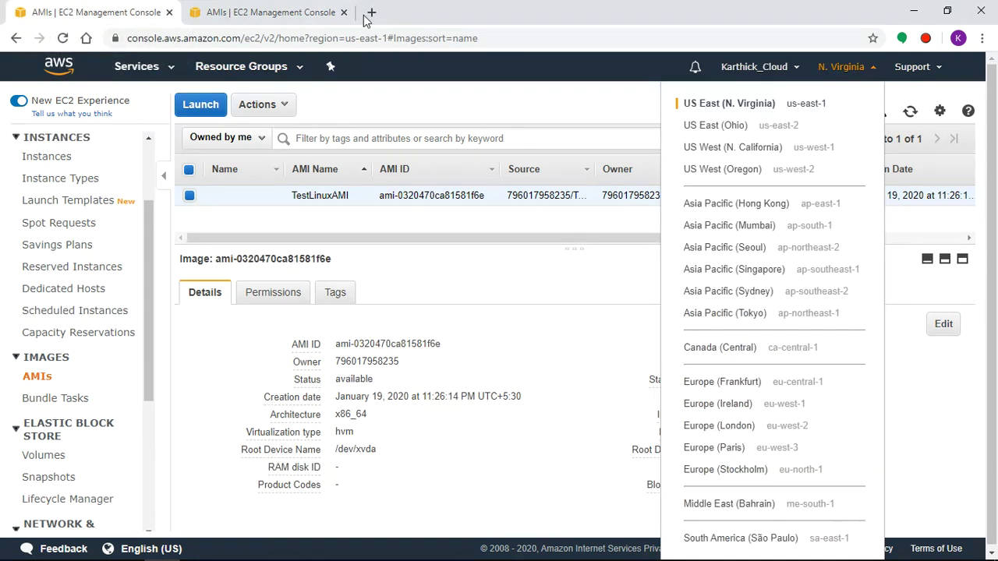
{"action": "left_click", "coordinate": [252, 238]}
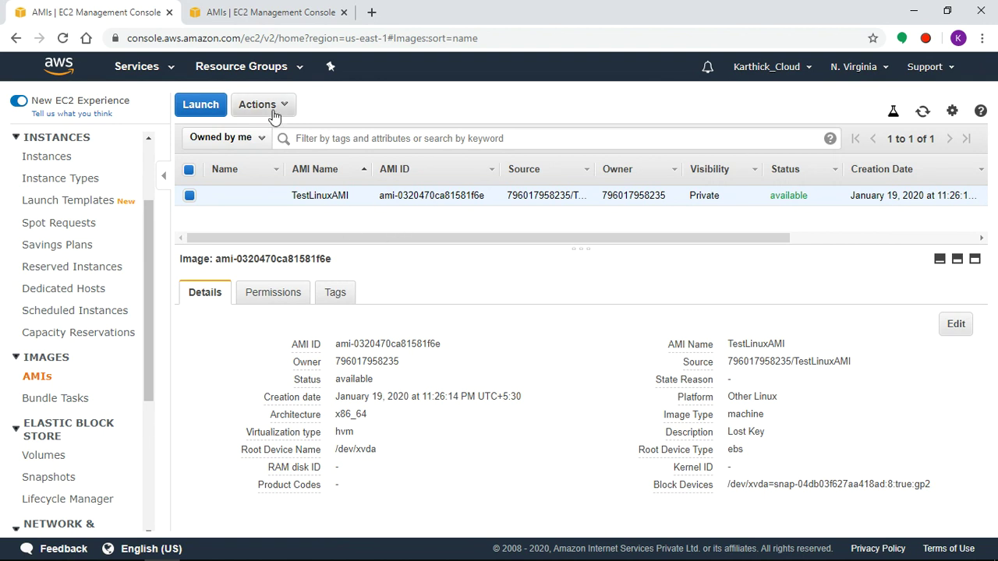
{"action": "left_click", "coordinate": [291, 7]}
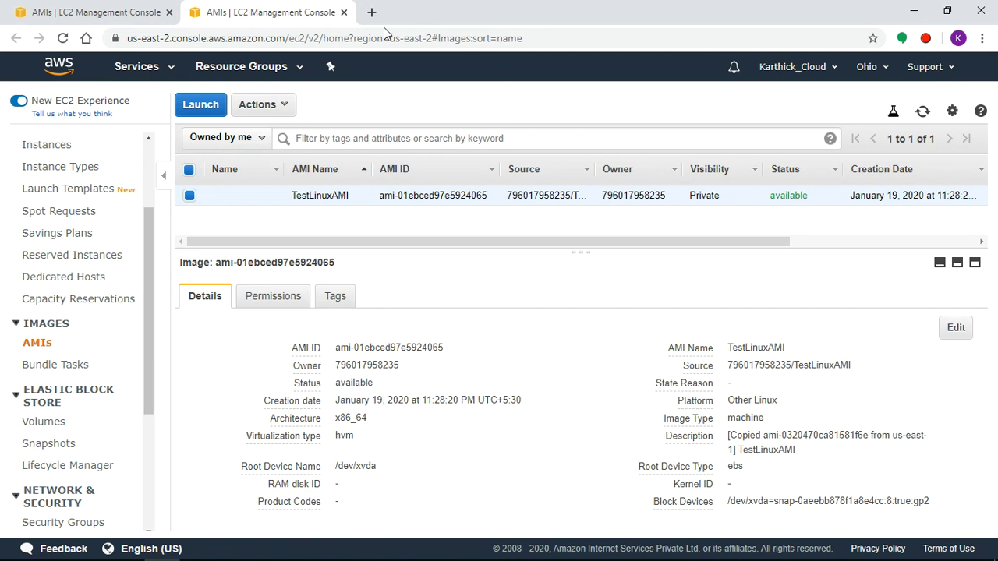
{"action": "left_click", "coordinate": [134, 6]}
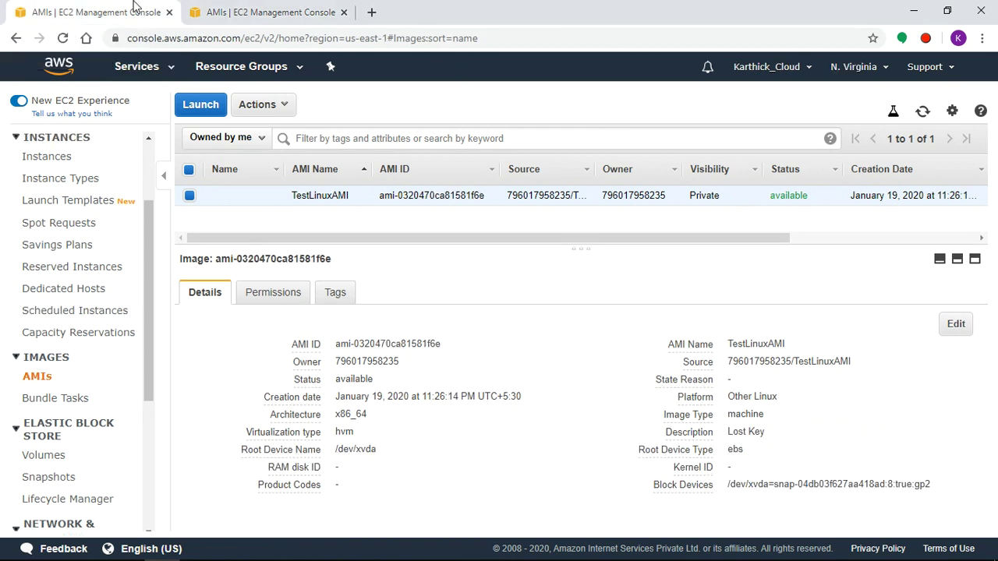
{"action": "left_click", "coordinate": [35, 160]}
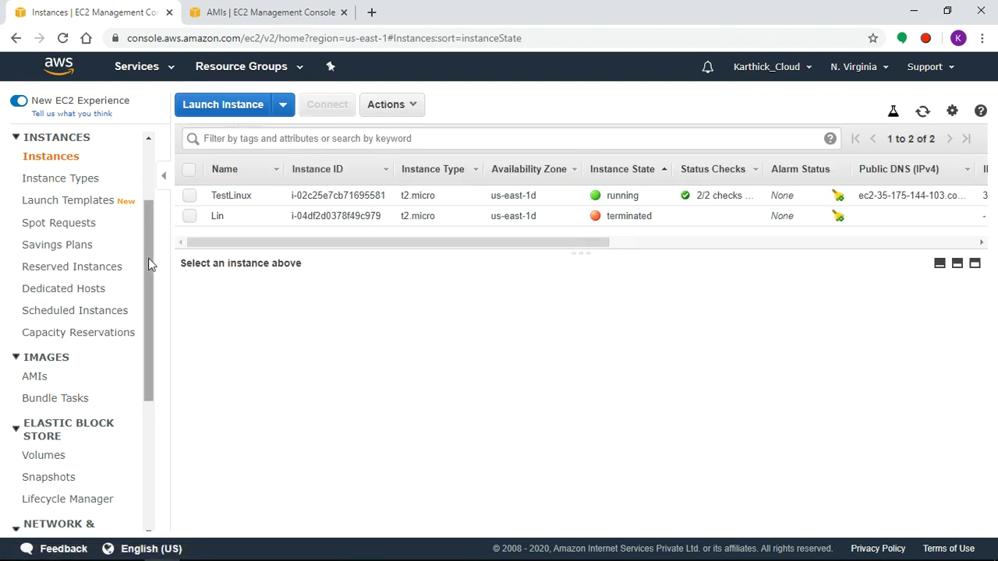
{"action": "left_click_drag", "start_coordinate": [148, 264], "coordinate": [134, 289]}
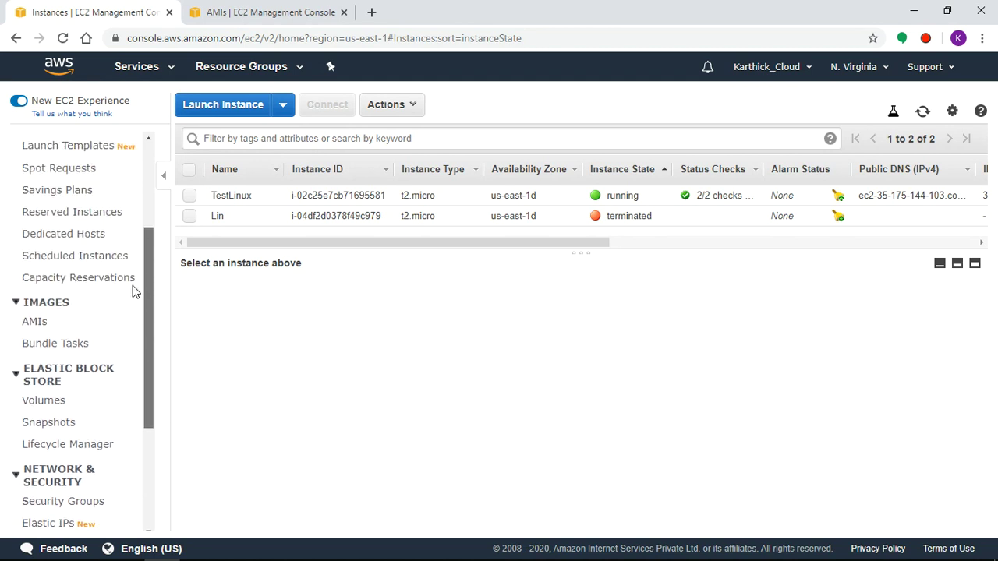
{"action": "left_click", "coordinate": [45, 324]}
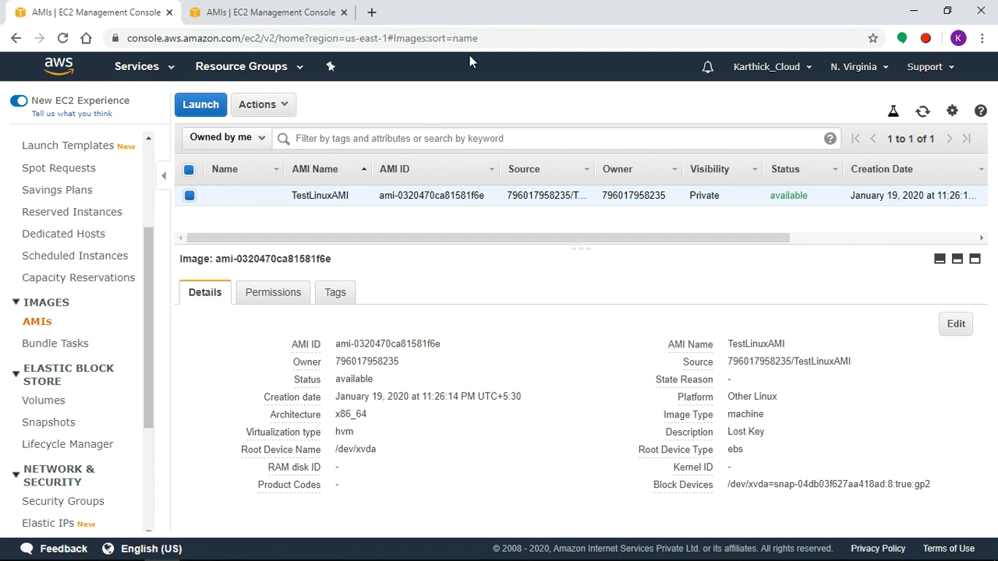
Step: Start launching an instance from the copied TestLinuxAMI in Ohio, keep the t2.micro type, and continue to the instance details
{"action": "left_click", "coordinate": [273, 9]}
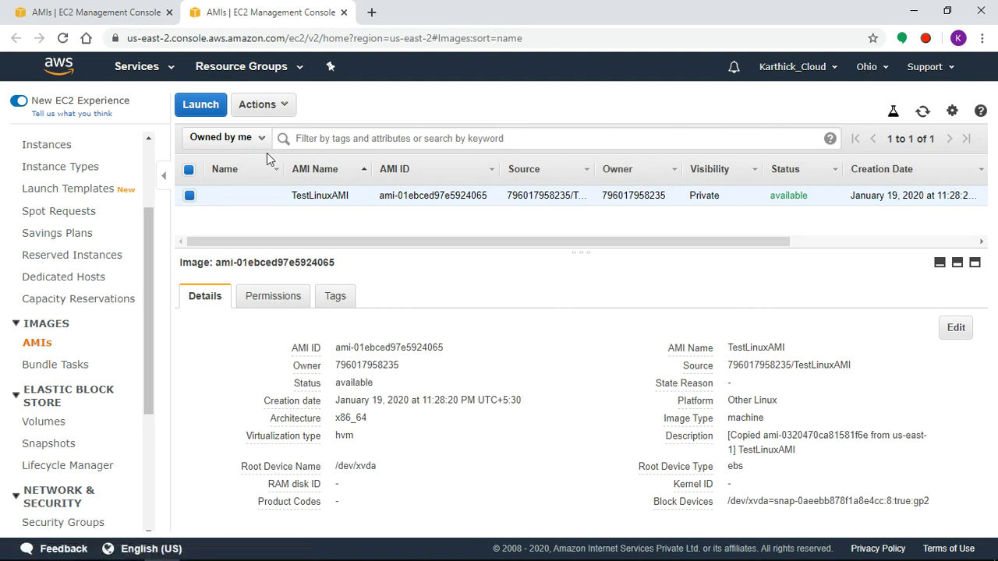
{"action": "left_click", "coordinate": [283, 108]}
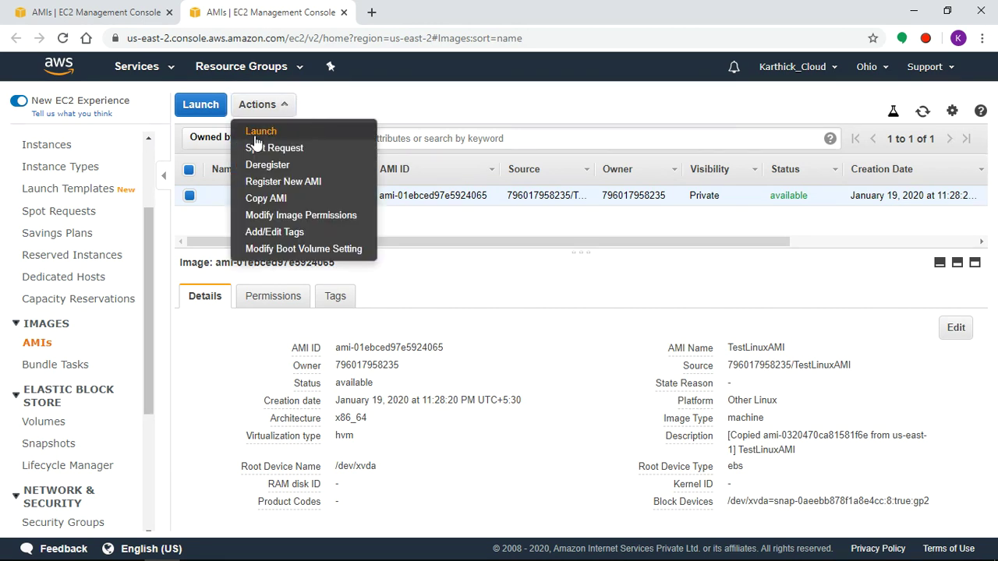
{"action": "left_click", "coordinate": [258, 133]}
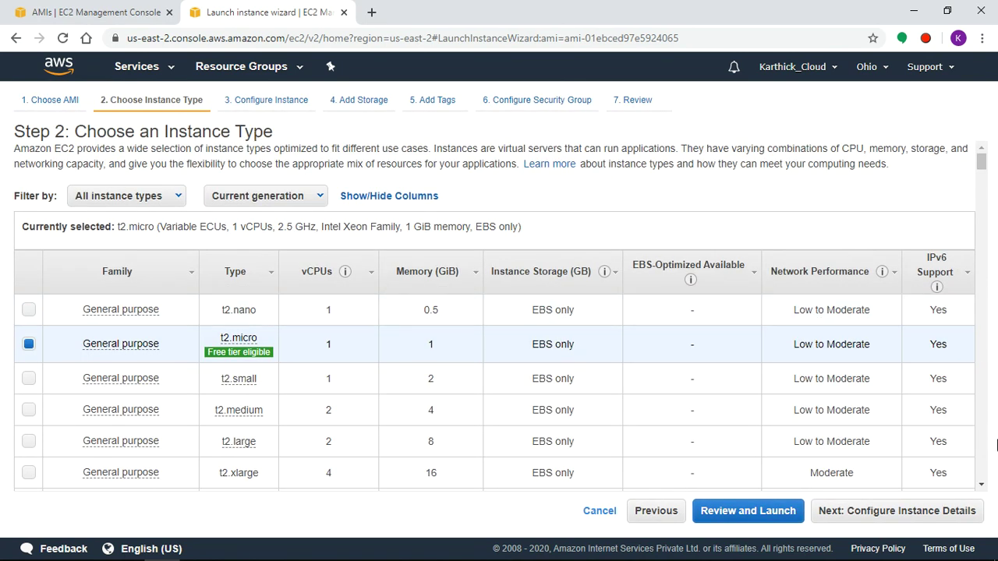
{"action": "left_click", "coordinate": [893, 513]}
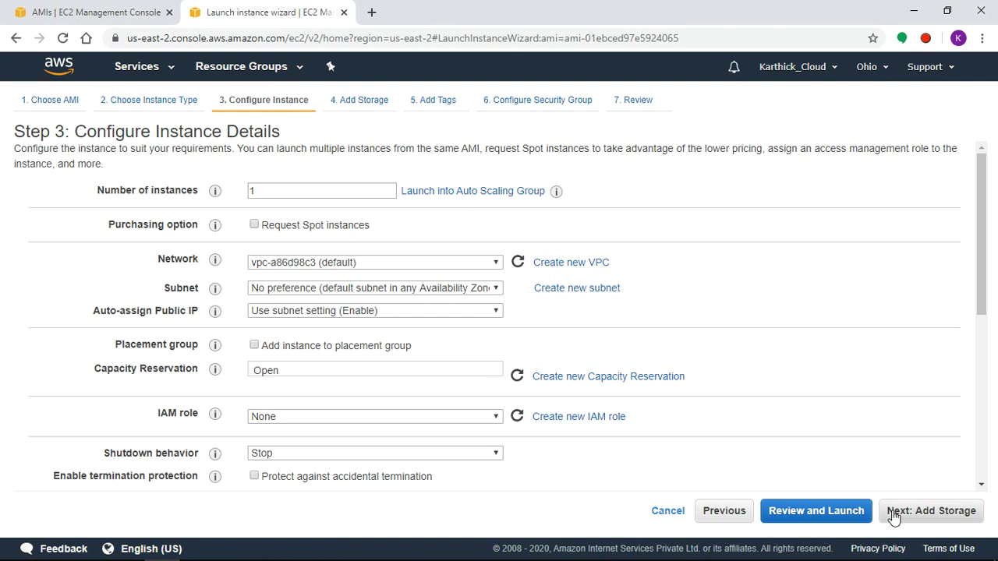
Step: Keep the default instance details and storage, add a tag with key Name and value NewLinux, and continue to the security group settings
{"action": "left_click", "coordinate": [894, 516]}
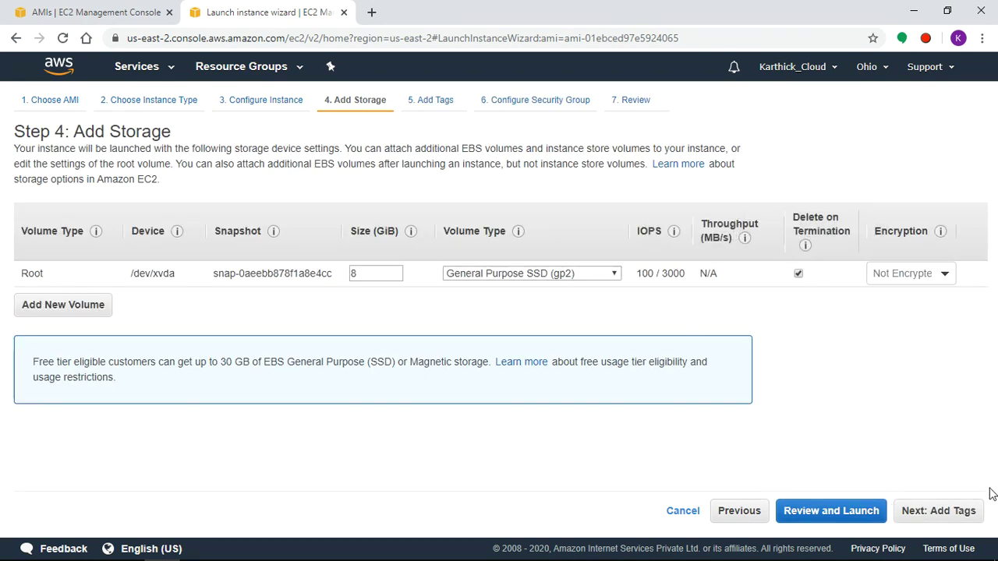
{"action": "left_click", "coordinate": [971, 516]}
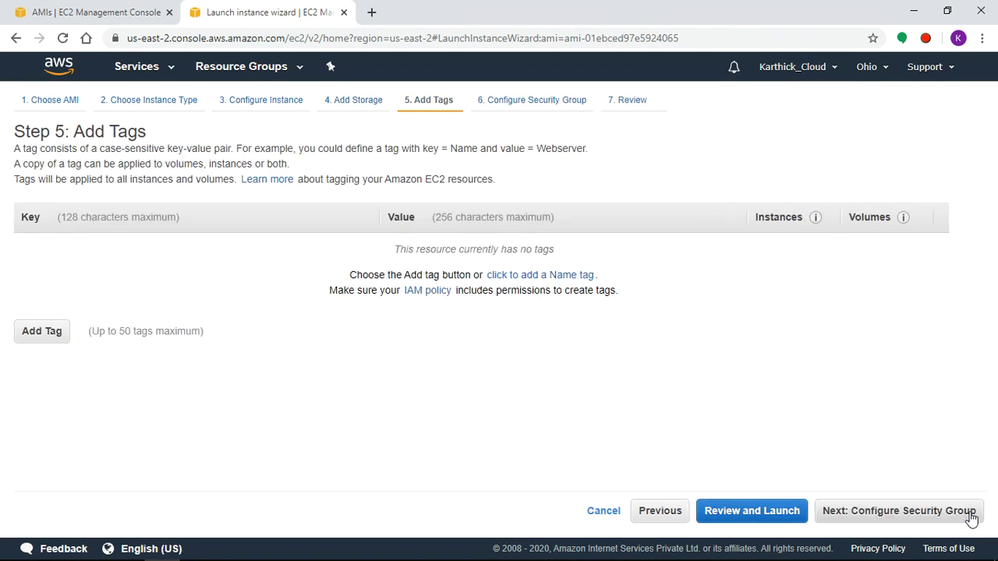
{"action": "left_click", "coordinate": [51, 333]}
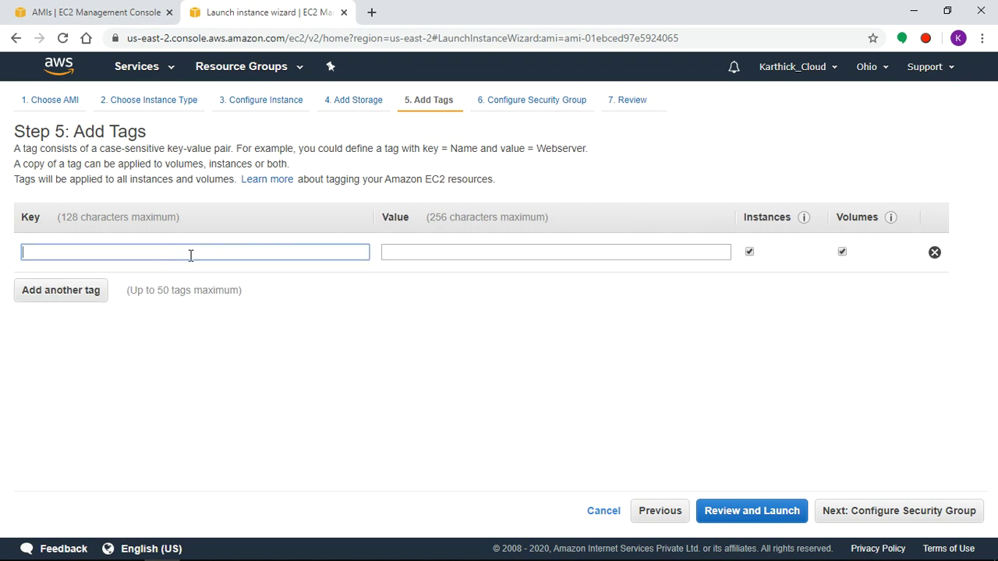
{"action": "type", "text": "Name"}
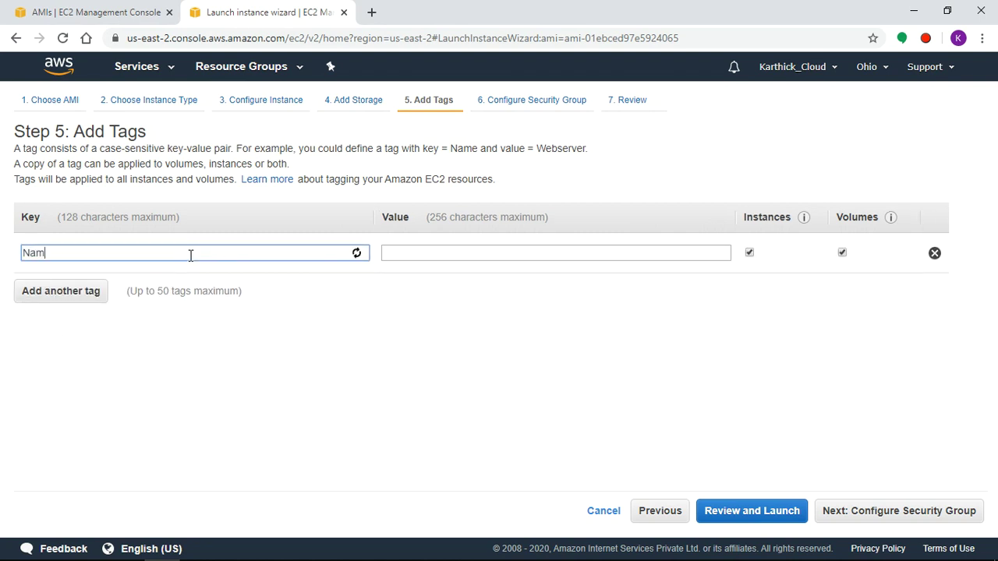
{"action": "left_click", "coordinate": [418, 256]}
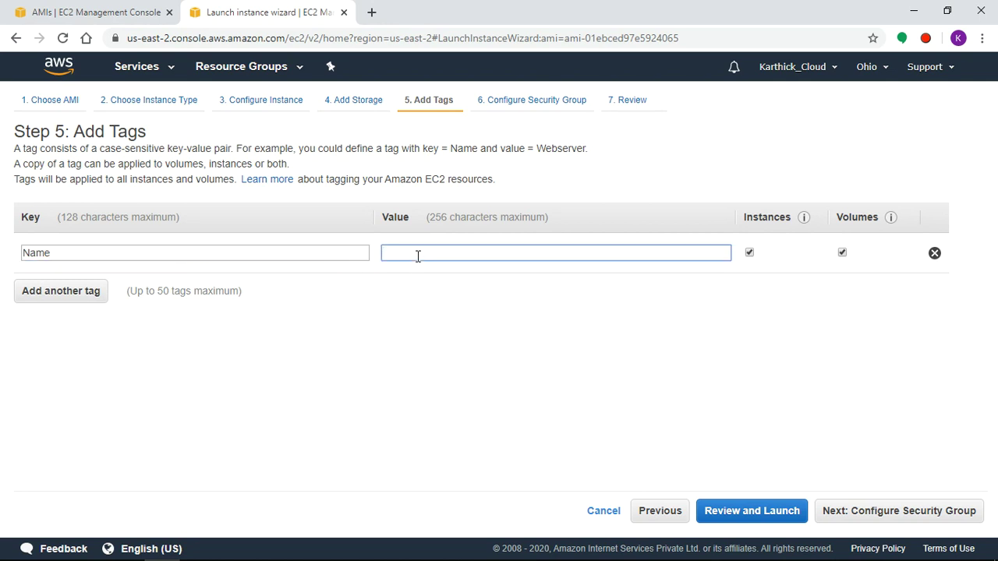
{"action": "type", "text": "NewLinux"}
{"action": "left_click", "coordinate": [868, 512]}
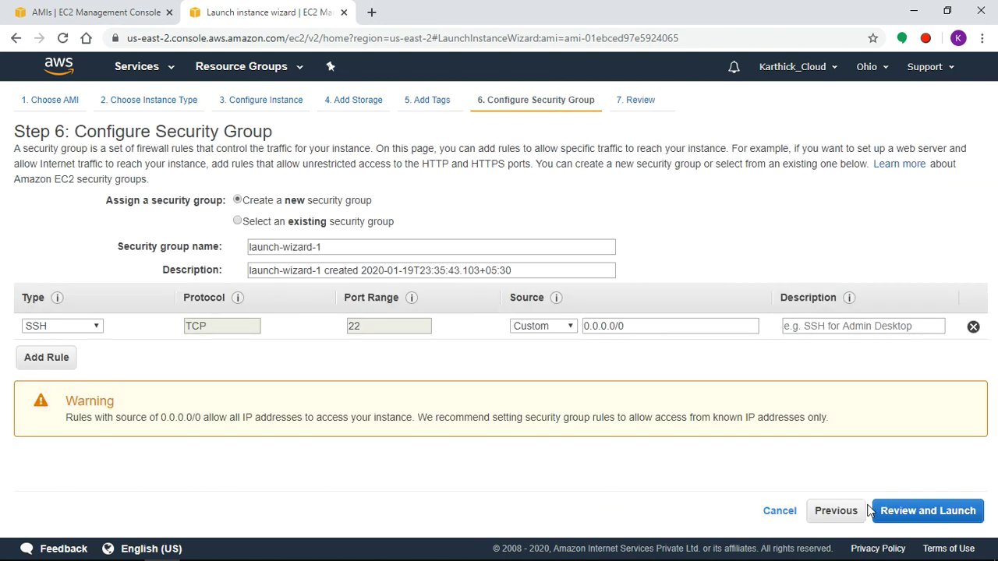
Step: Choose to create a new security group for the instance and name it NewLinuxSG
{"action": "left_click", "coordinate": [315, 223]}
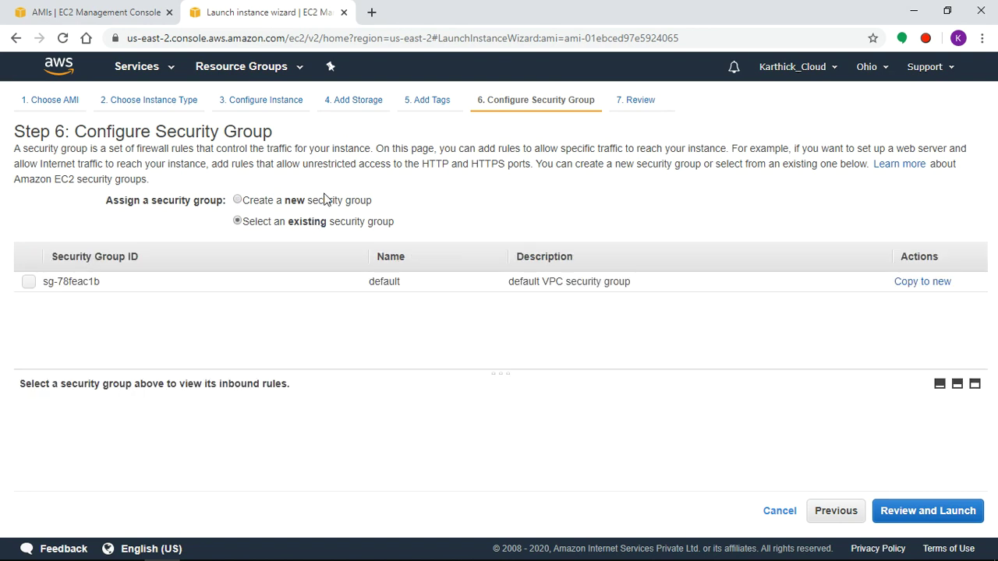
{"action": "left_click", "coordinate": [321, 203]}
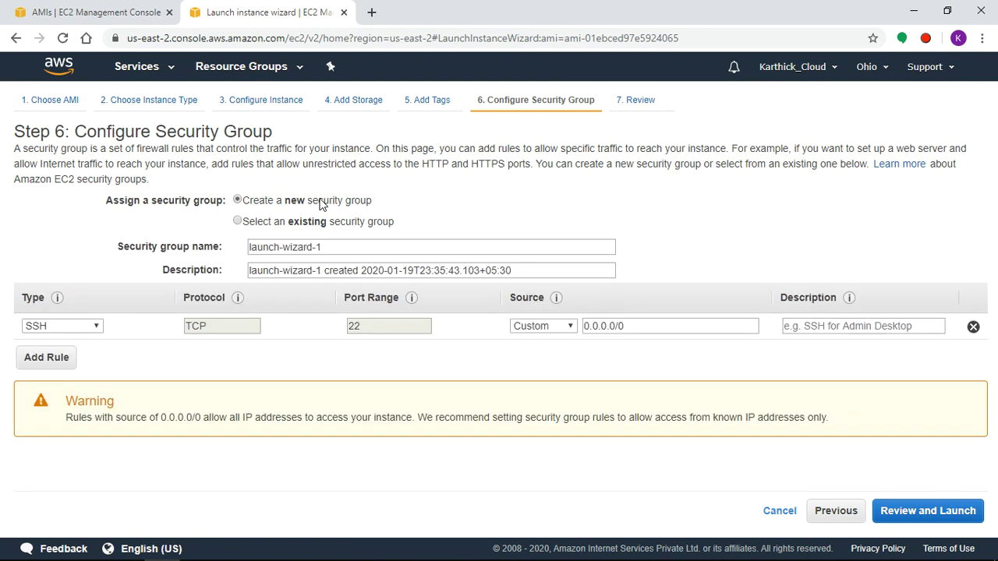
{"action": "triple_click", "coordinate": [290, 248]}
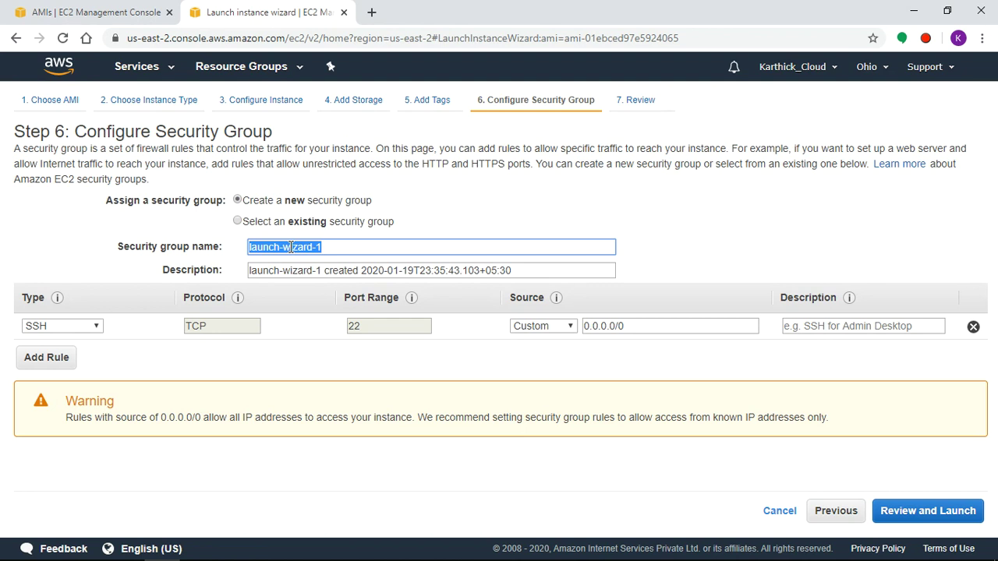
{"action": "type", "text": "NewLinuxS"}
{"action": "left_click", "coordinate": [95, 330]}
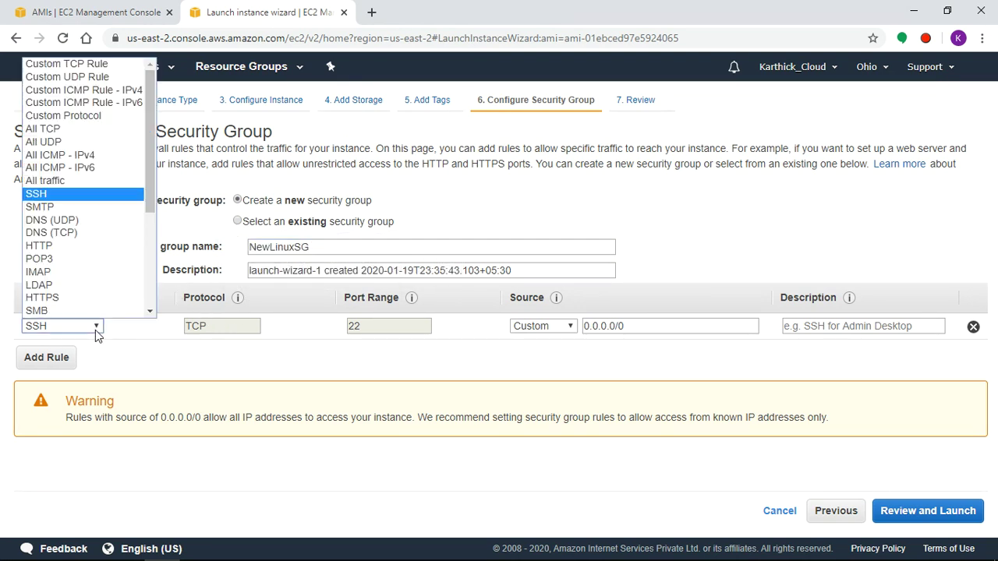
{"action": "double_click", "coordinate": [300, 251]}
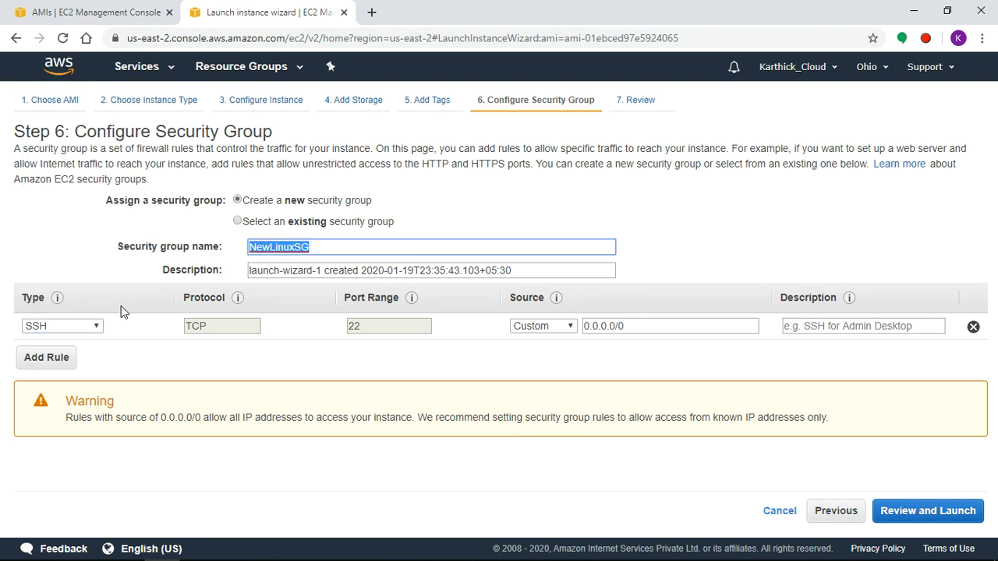
Step: Set the NewLinuxSG inbound rule to All traffic with source Anywhere and proceed to the launch review
{"action": "left_click", "coordinate": [97, 327]}
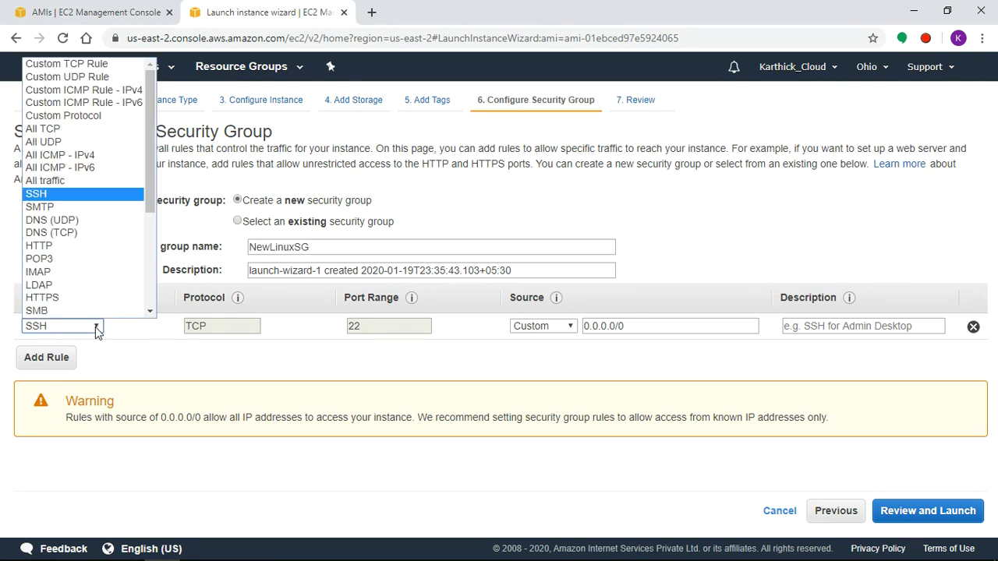
{"action": "left_click", "coordinate": [68, 183]}
{"action": "left_click", "coordinate": [545, 327]}
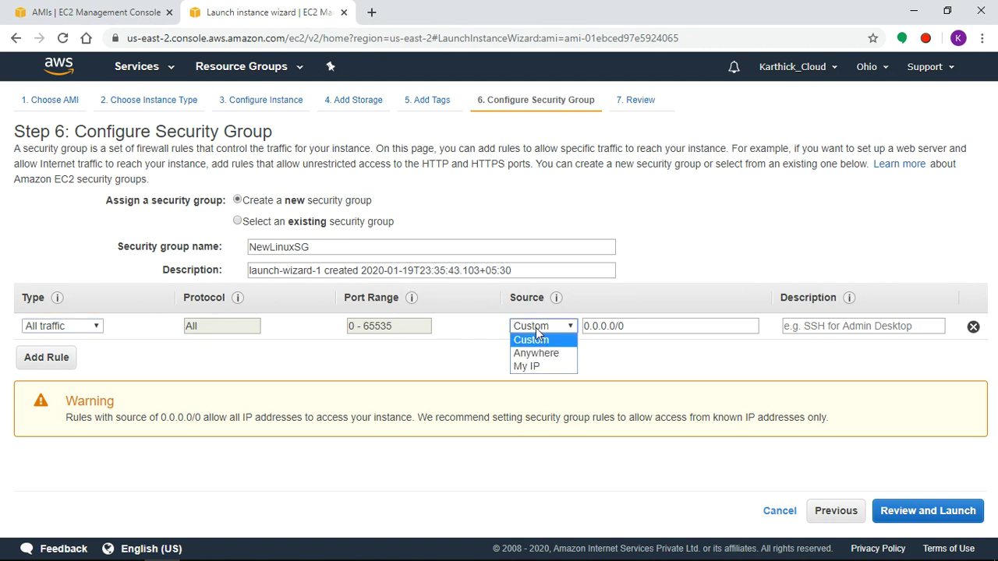
{"action": "left_click", "coordinate": [546, 351]}
{"action": "left_click", "coordinate": [565, 366]}
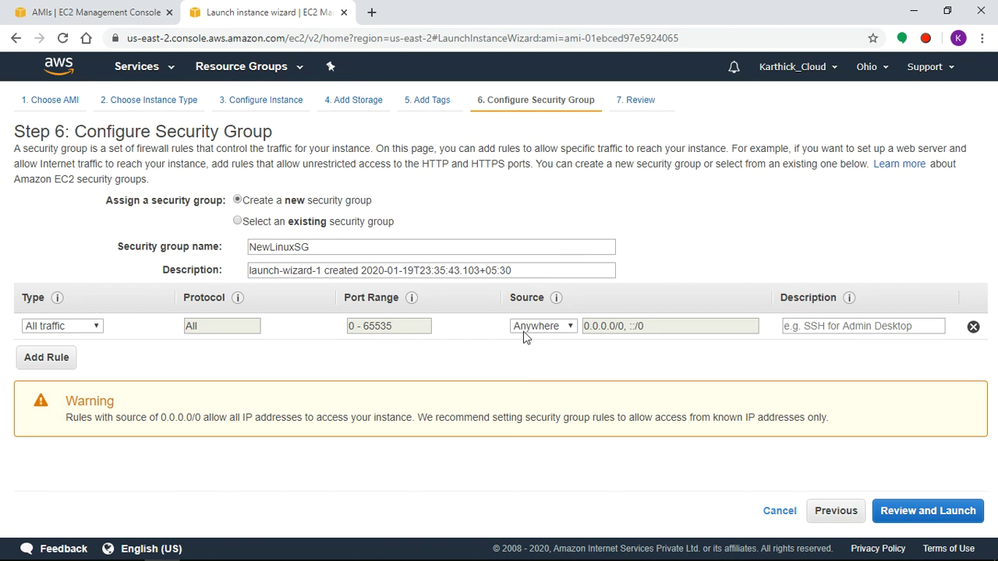
{"action": "left_click", "coordinate": [906, 510]}
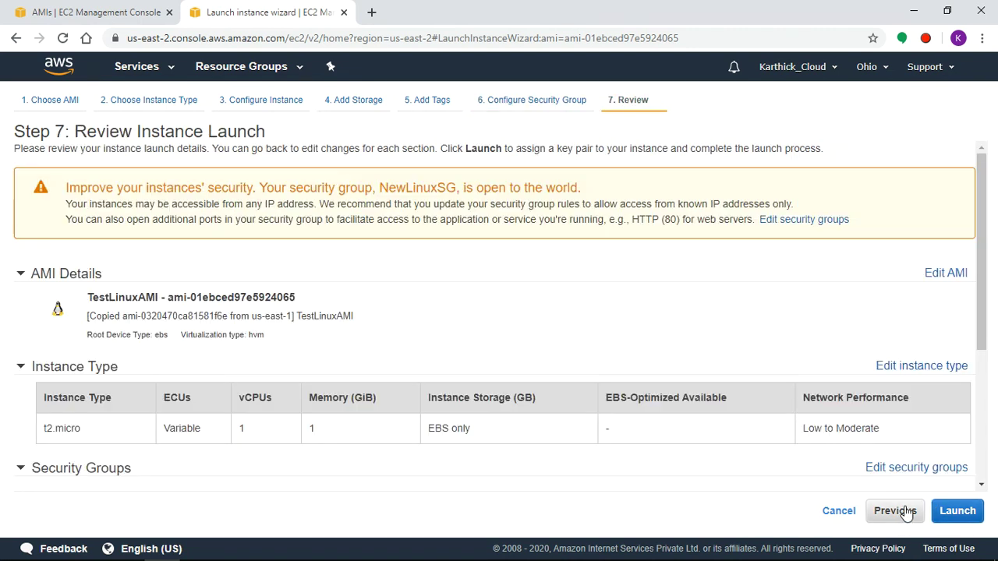
Step: Create and download a new key pair named NewLinuxKey and launch the instance with it
{"action": "left_click", "coordinate": [975, 517]}
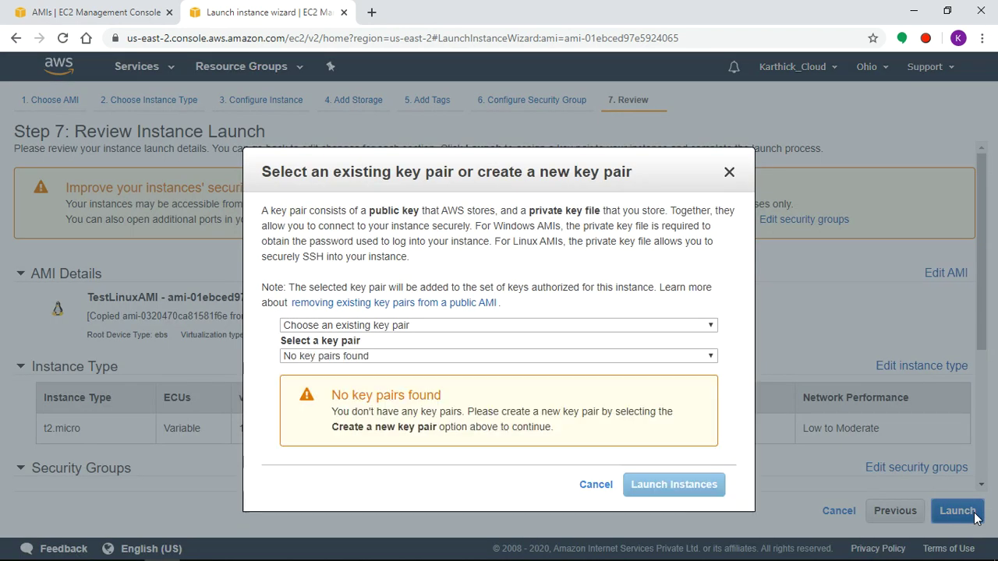
{"action": "left_click", "coordinate": [570, 321]}
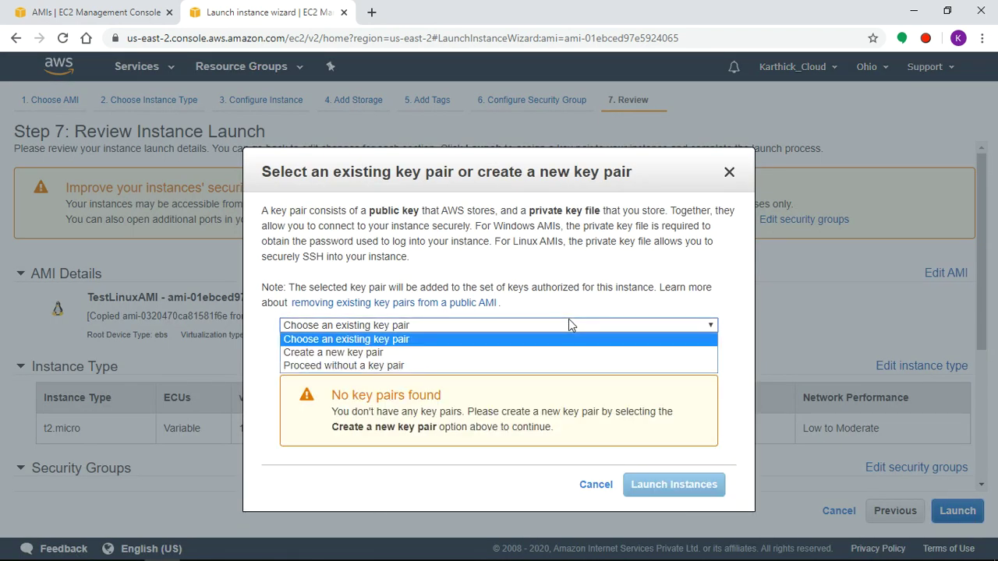
{"action": "left_click", "coordinate": [727, 329]}
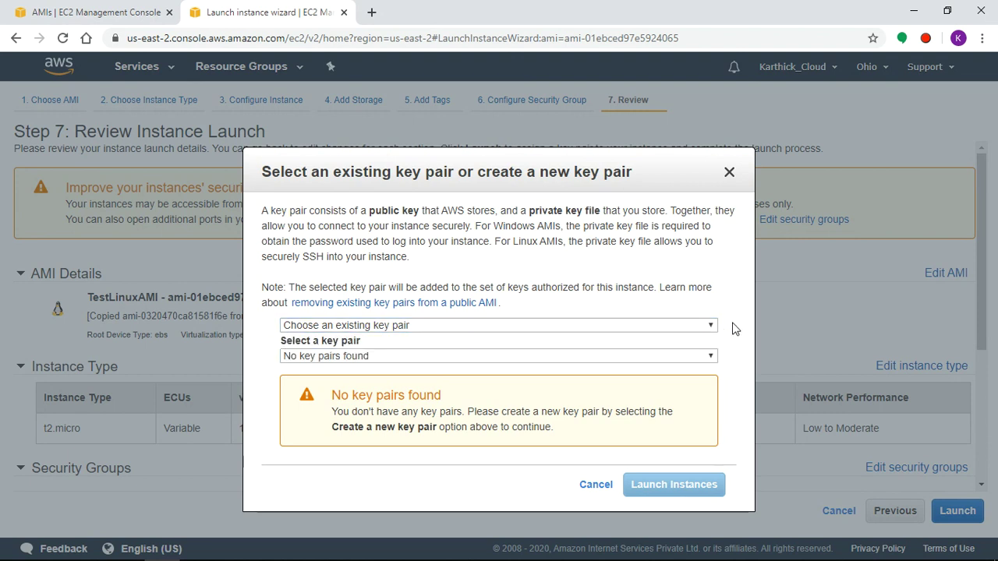
{"action": "left_click", "coordinate": [639, 327]}
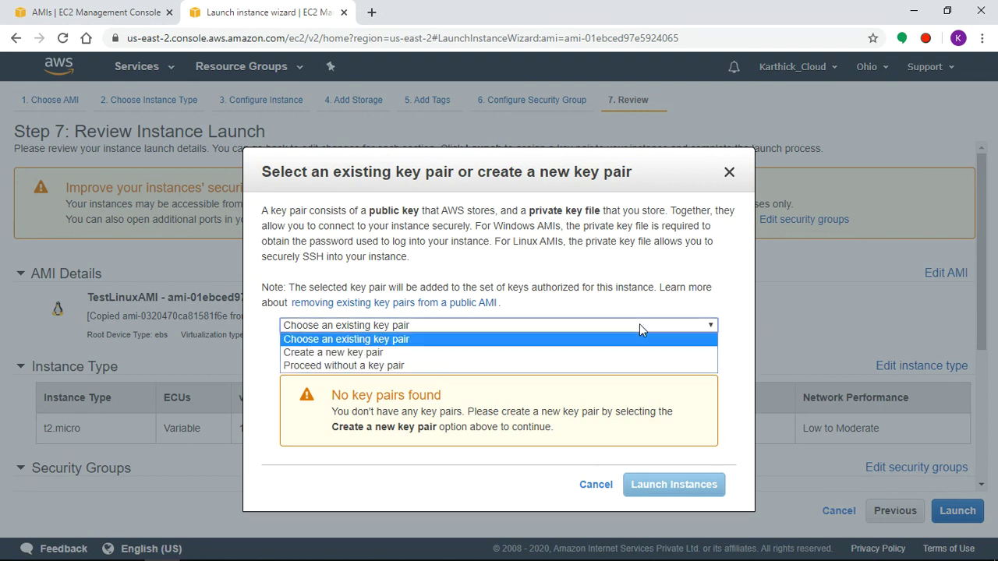
{"action": "left_click", "coordinate": [505, 352]}
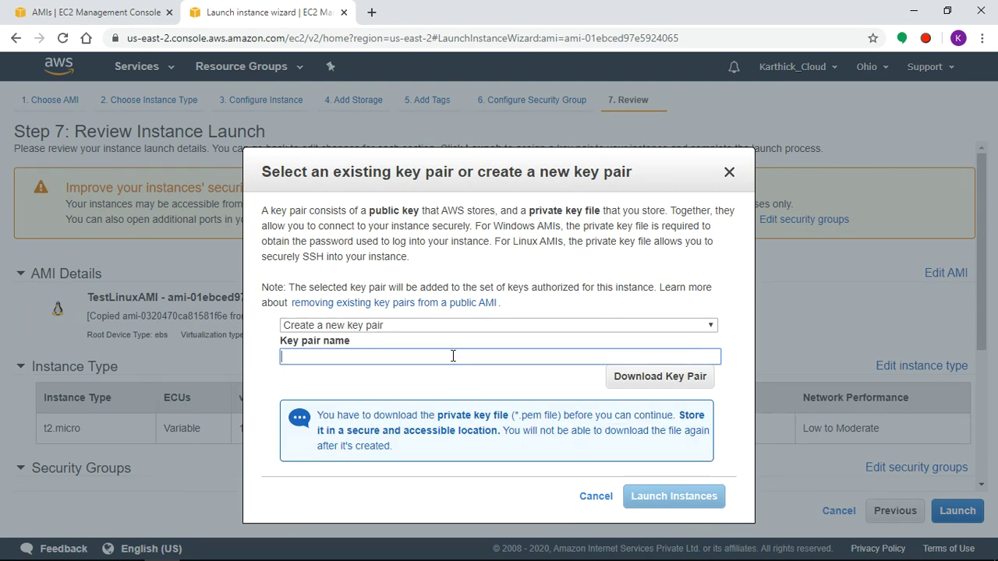
{"action": "type", "text": "NewLinuxKey"}
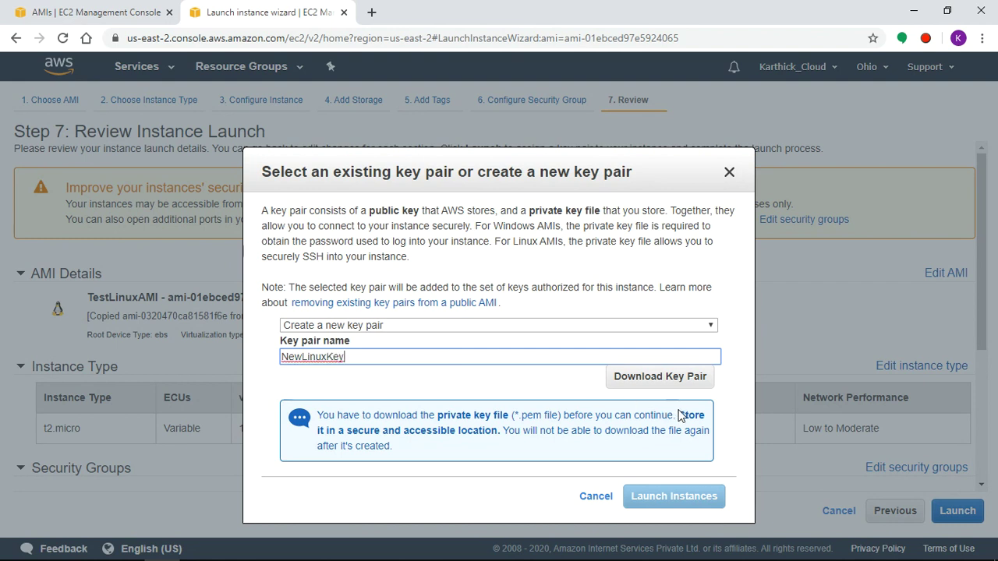
{"action": "left_click", "coordinate": [667, 381]}
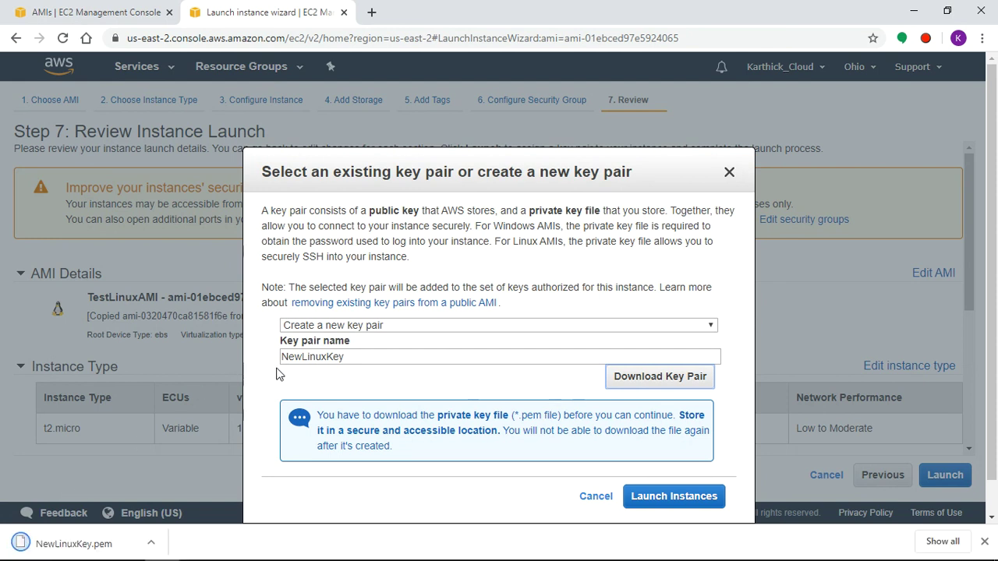
{"action": "left_click", "coordinate": [711, 498]}
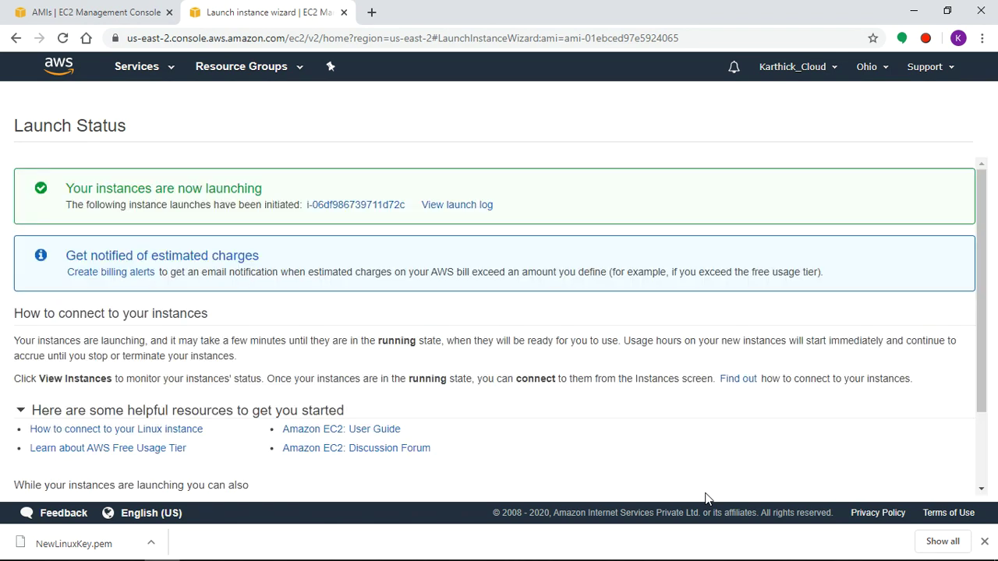
Step: Open the newly launched NewLinux instance's details and copy its IPv4 public IP
{"action": "left_click", "coordinate": [379, 207]}
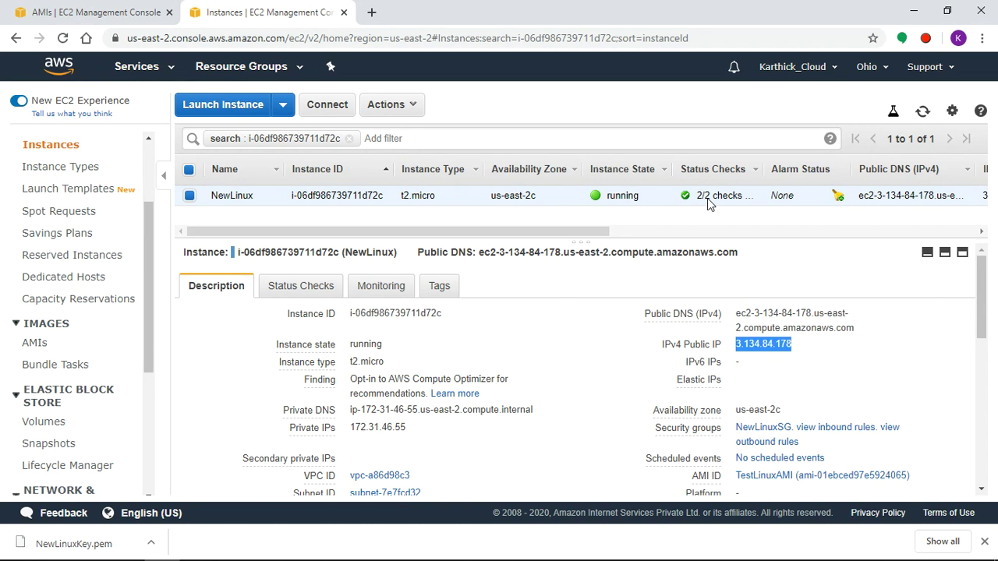
{"action": "left_click", "coordinate": [814, 344]}
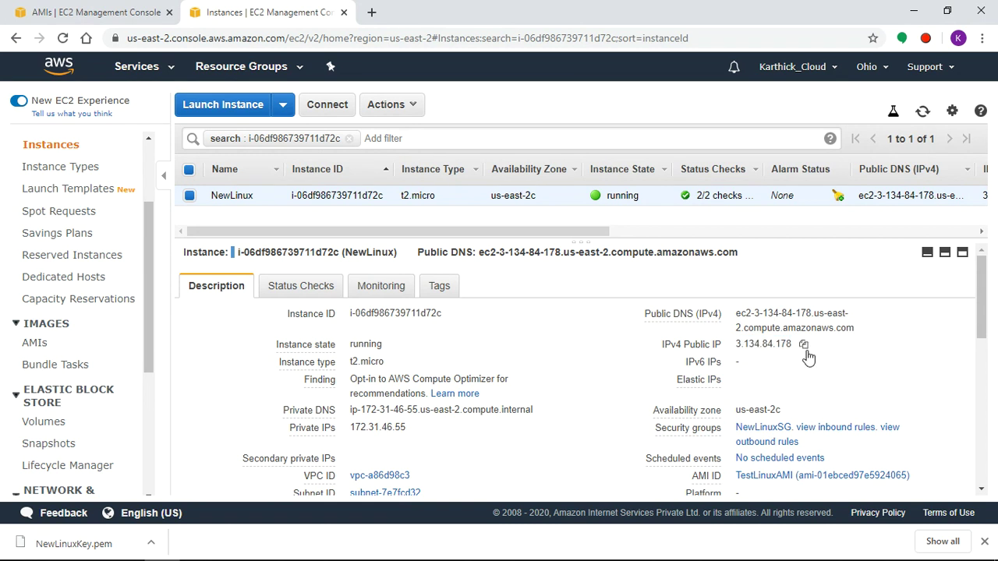
{"action": "left_click", "coordinate": [804, 345]}
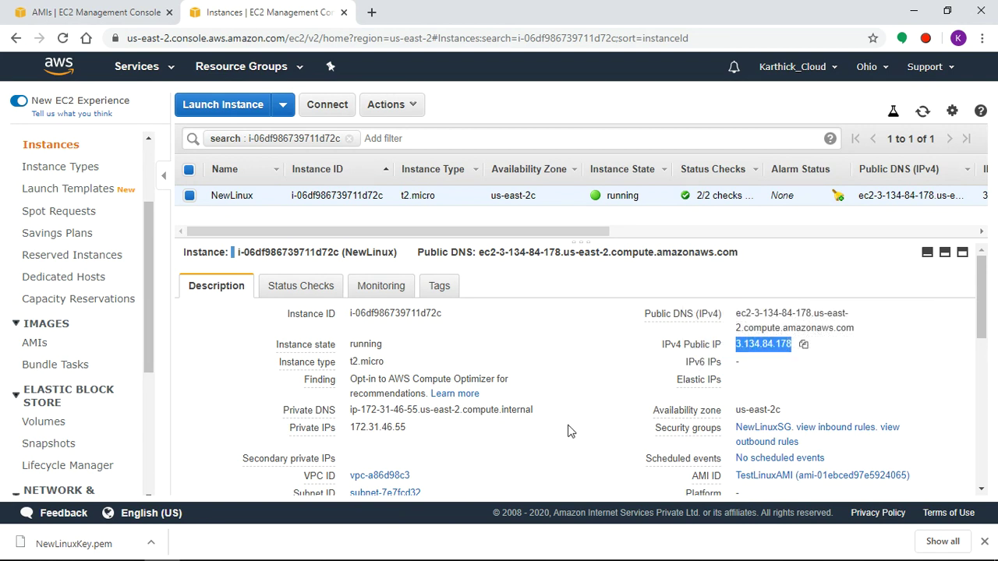
{"action": "left_click", "coordinate": [804, 345]}
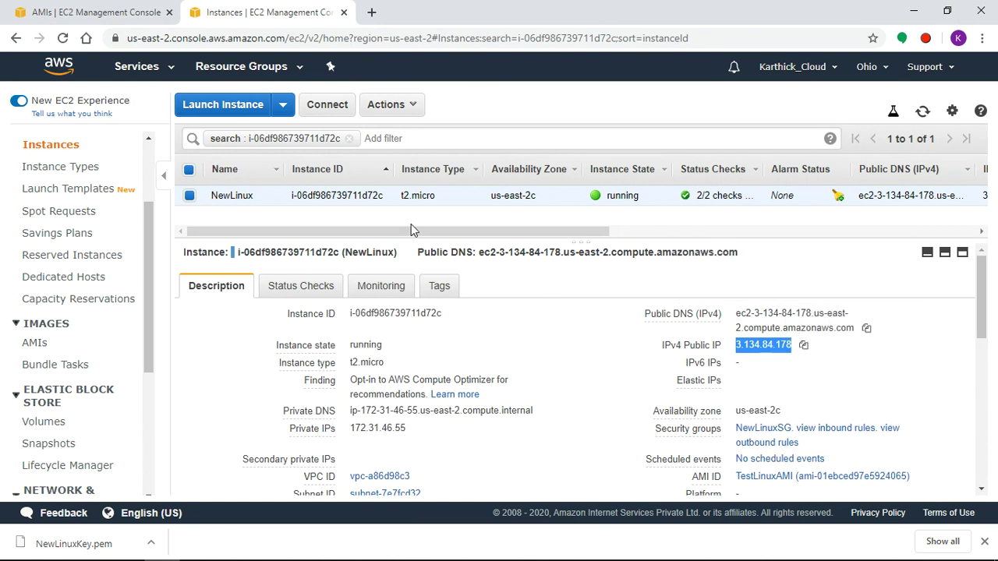
{"action": "left_click", "coordinate": [867, 369]}
{"action": "left_click", "coordinate": [804, 345]}
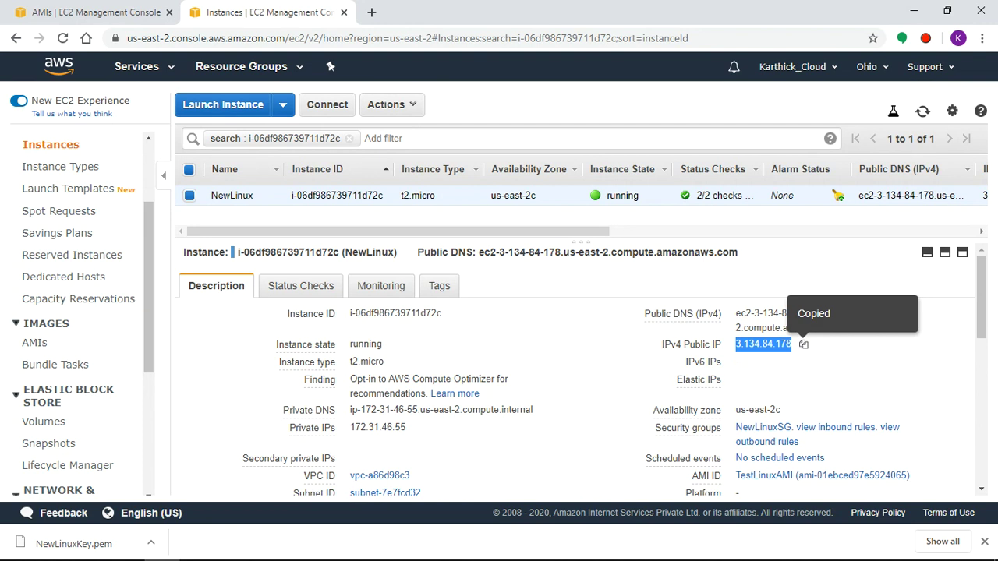
Step: Switch to MobaXterm and set up a new SSH session to remote host 3.134.84.178 with the username ec2-user
{"action": "left_click", "coordinate": [271, 547]}
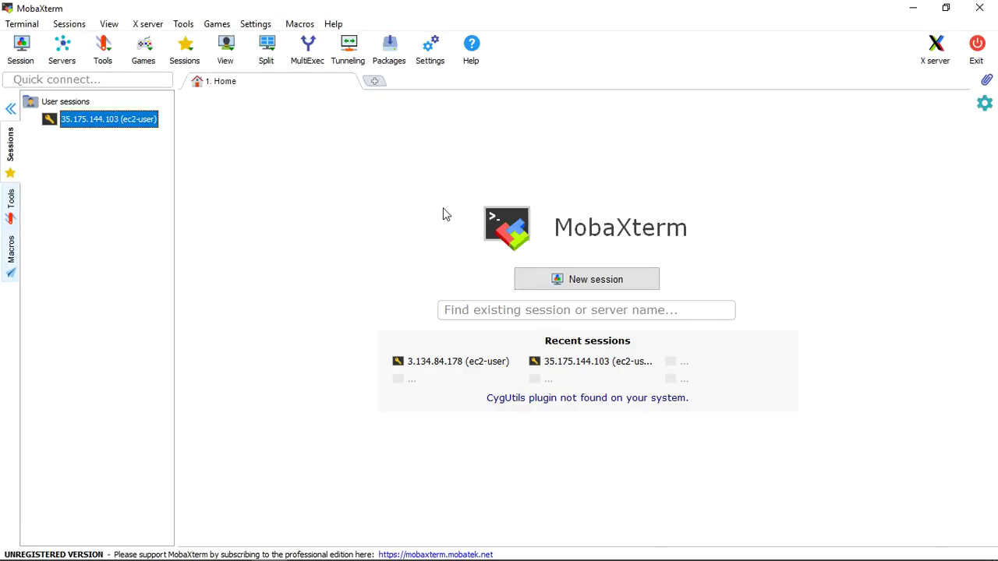
{"action": "left_click", "coordinate": [623, 284]}
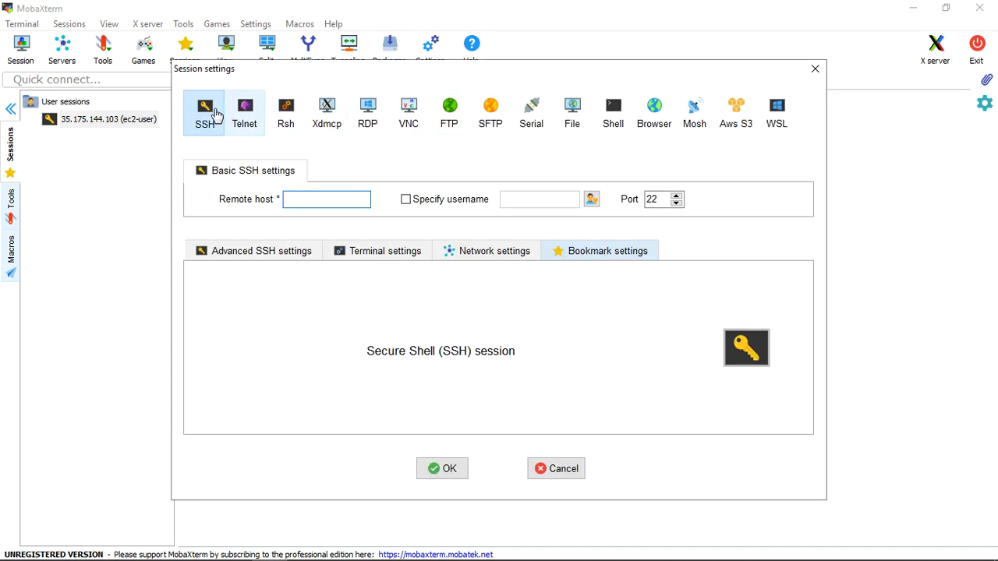
{"action": "key", "text": "ctrl+v"}
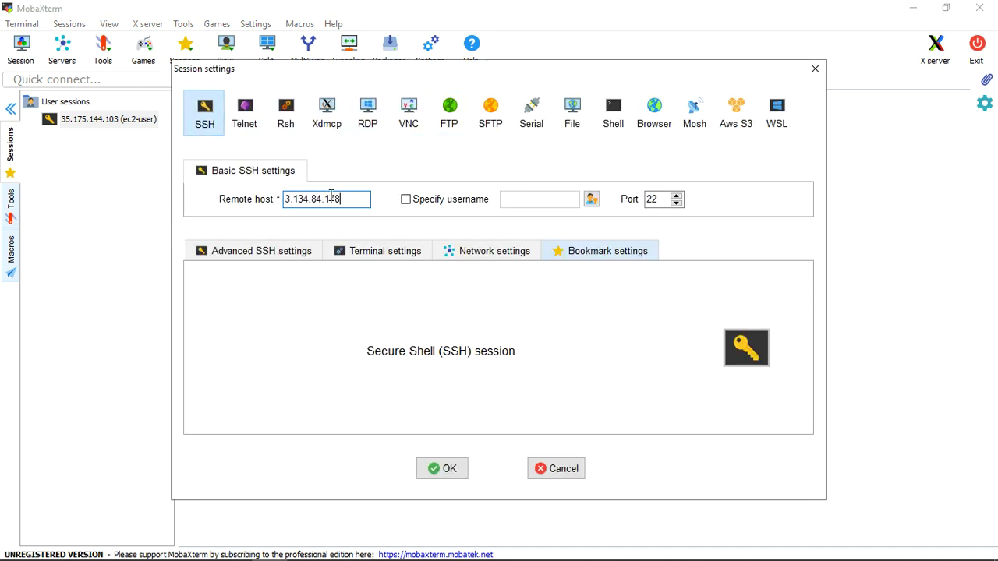
{"action": "left_click", "coordinate": [407, 200]}
{"action": "type", "text": "ec2-user"}
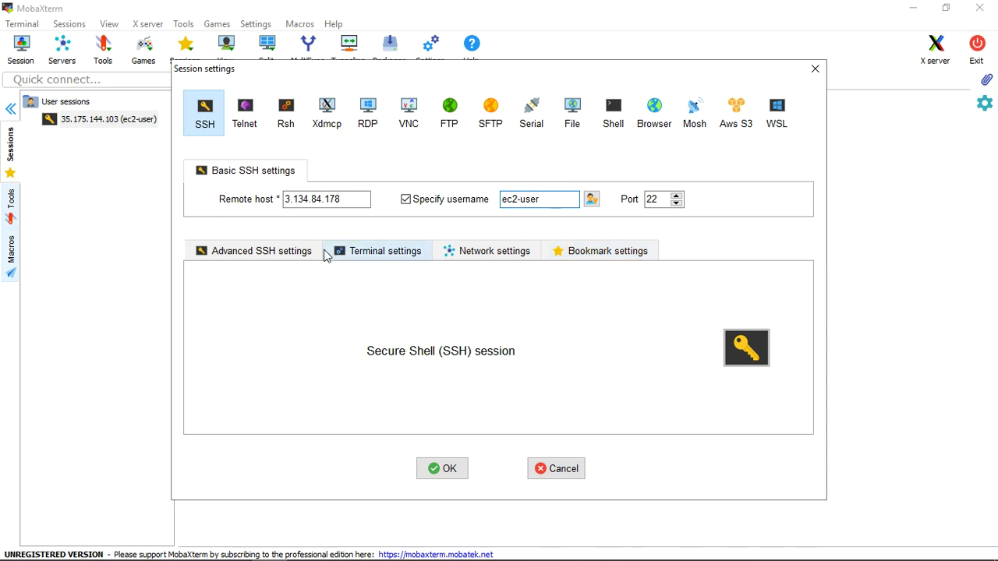
Step: Enable private key use for the SSH session and select NewLinuxKey.pem from the Downloads folder
{"action": "left_click", "coordinate": [283, 256]}
{"action": "left_click", "coordinate": [249, 382]}
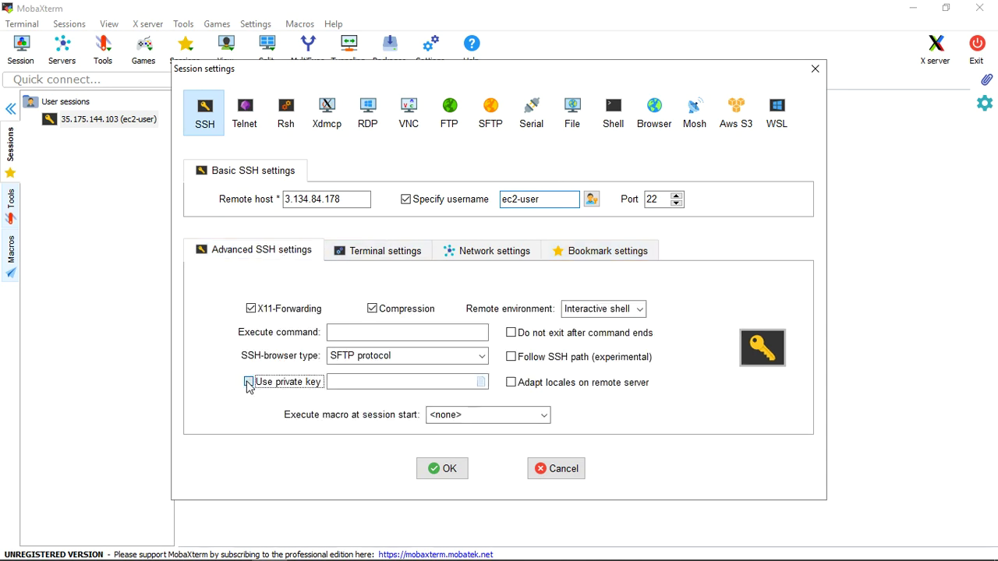
{"action": "left_click", "coordinate": [481, 383]}
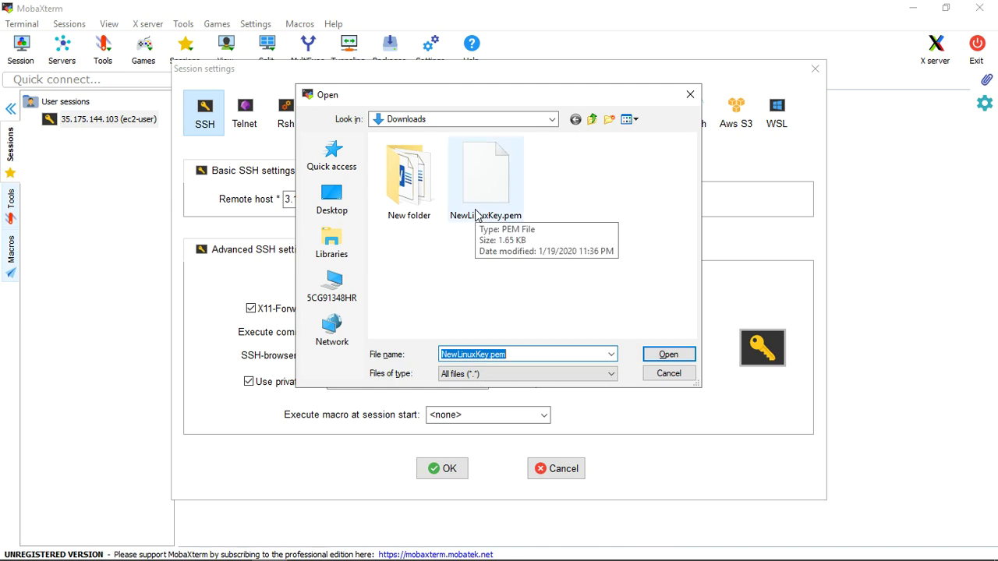
{"action": "double_click", "coordinate": [499, 194]}
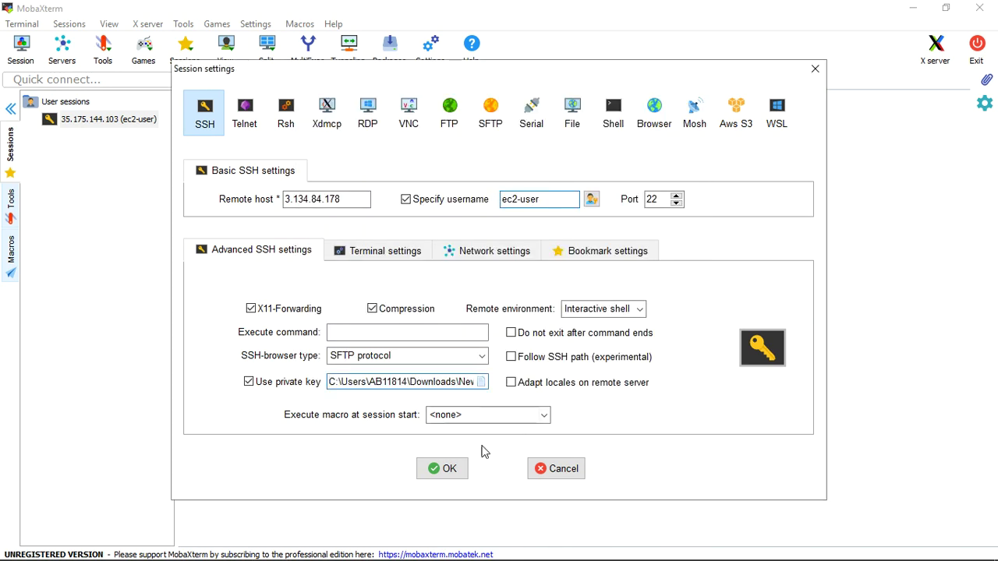
Step: Start the SSH session to 3.134.84.178 and check its hostname against the NewLinux instance's private DNS in the EC2 console
{"action": "left_click", "coordinate": [443, 468]}
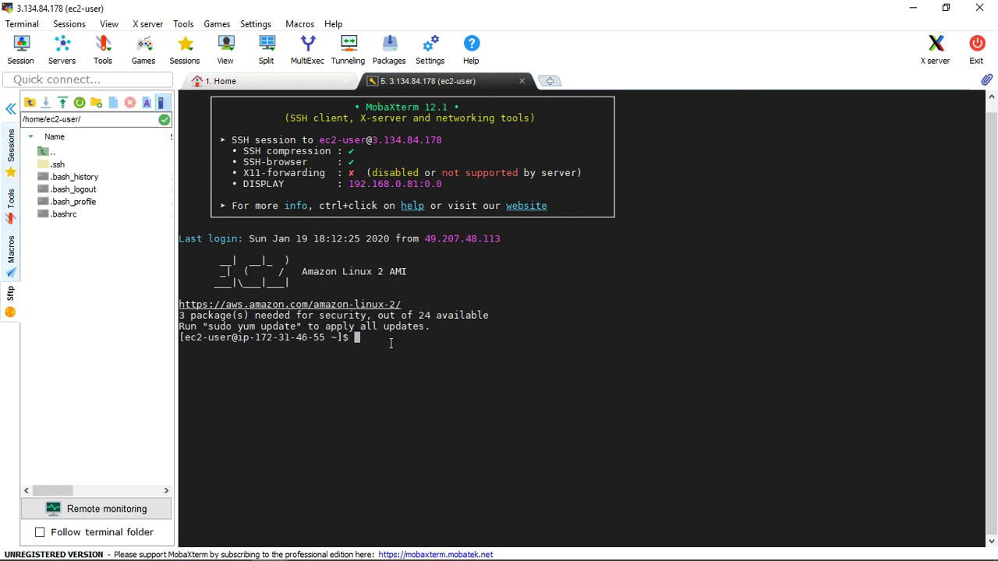
{"action": "type", "text": "hostname"}
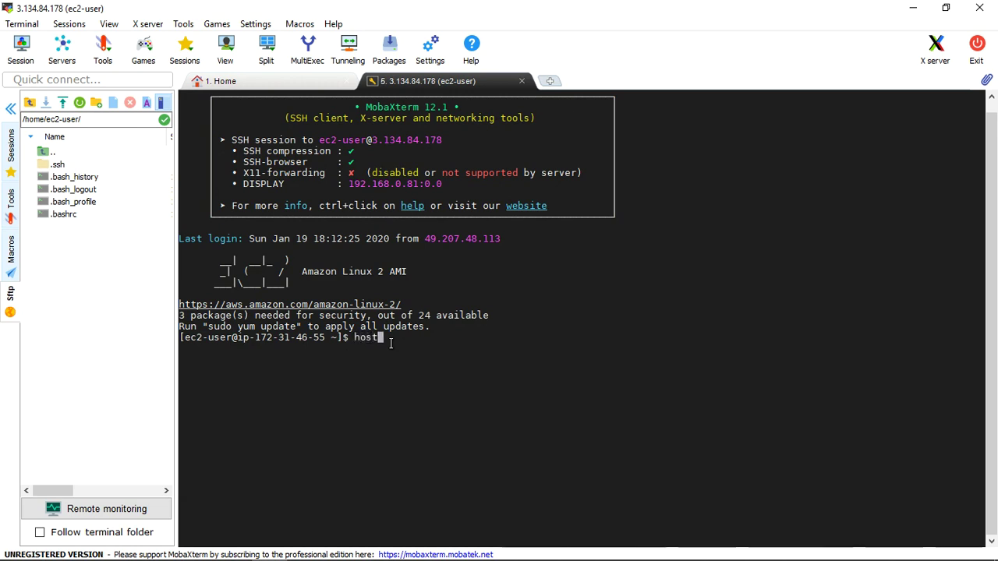
{"action": "key", "text": "Return"}
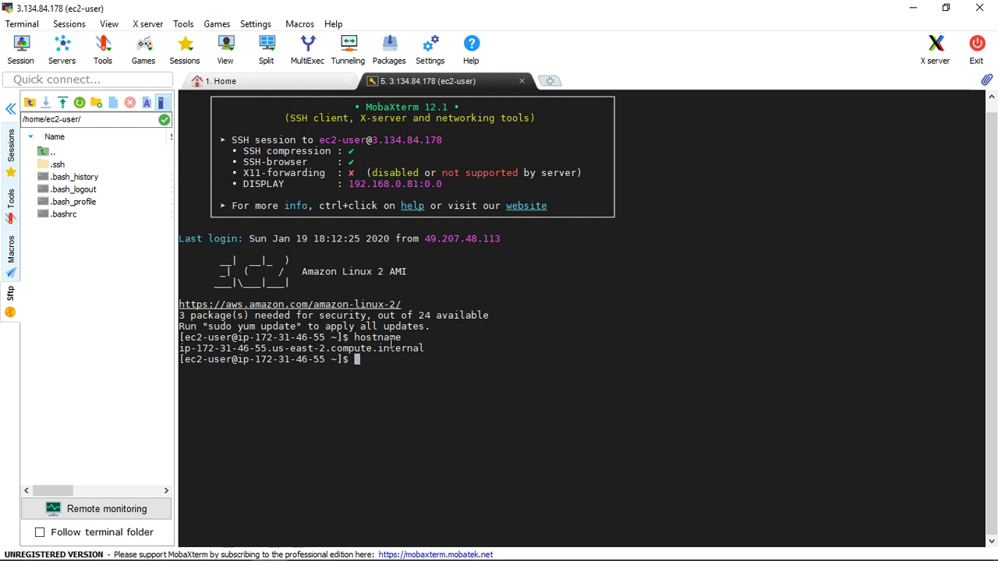
{"action": "left_click", "coordinate": [914, 9]}
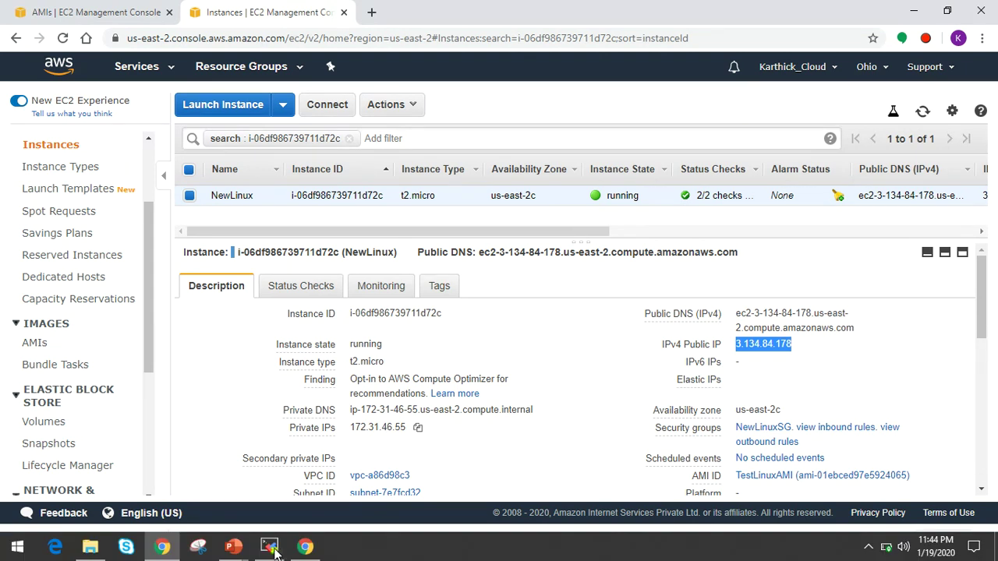
{"action": "left_click", "coordinate": [272, 549]}
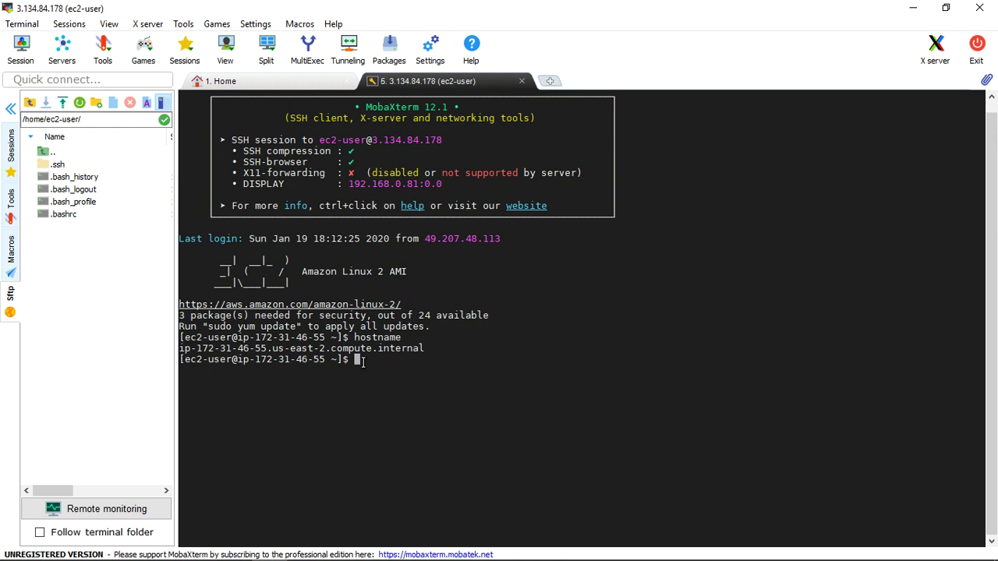
Step: Become root with sudo su, change to the /home directory and list its contents to check for the 5GB folder
{"action": "type", "text": "sudo su"}
{"action": "key", "text": "Return"}
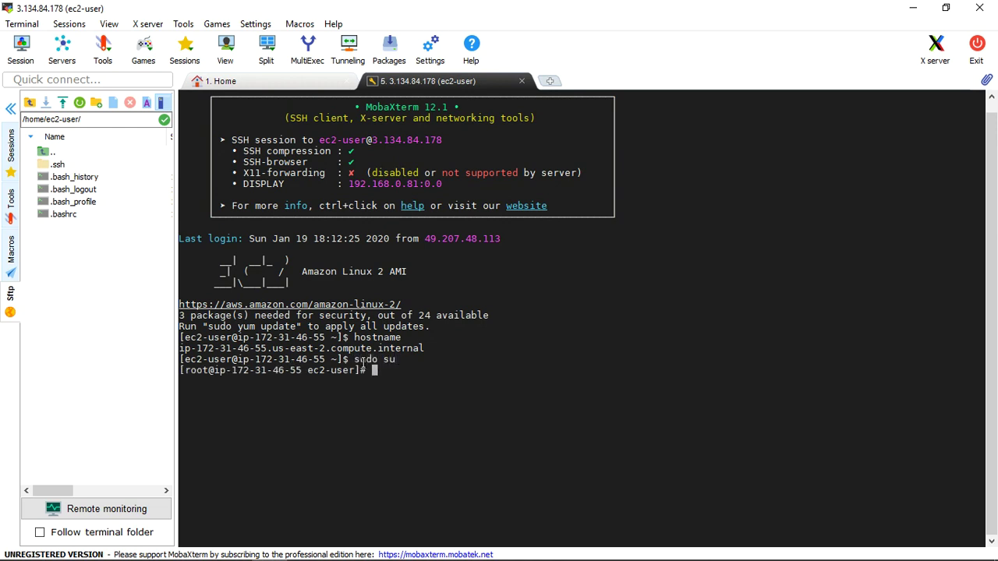
{"action": "type", "text": "cd"}
{"action": "type", "text": "/home"}
{"action": "key", "text": "Return"}
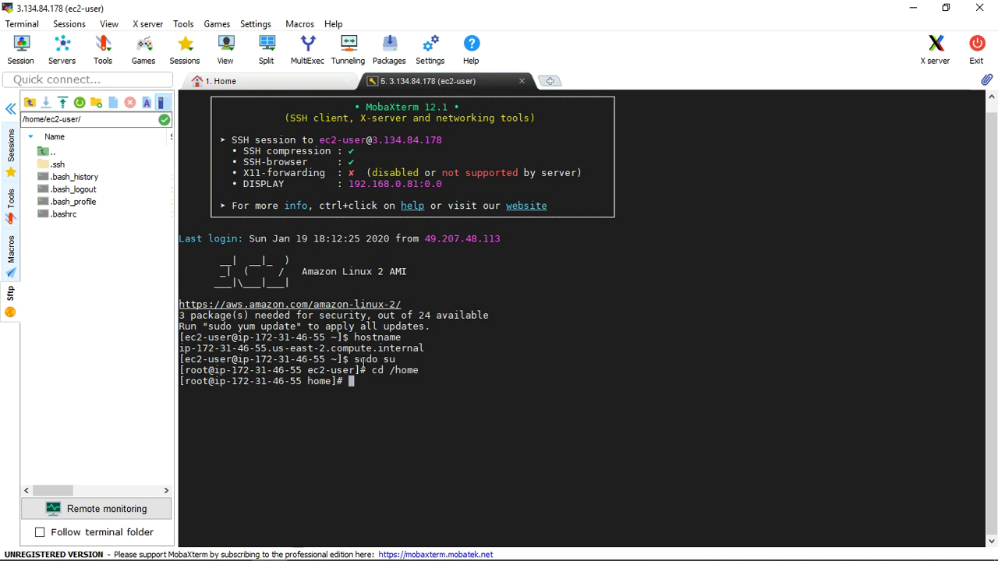
{"action": "type", "text": "ls"}
{"action": "key", "text": "Return"}
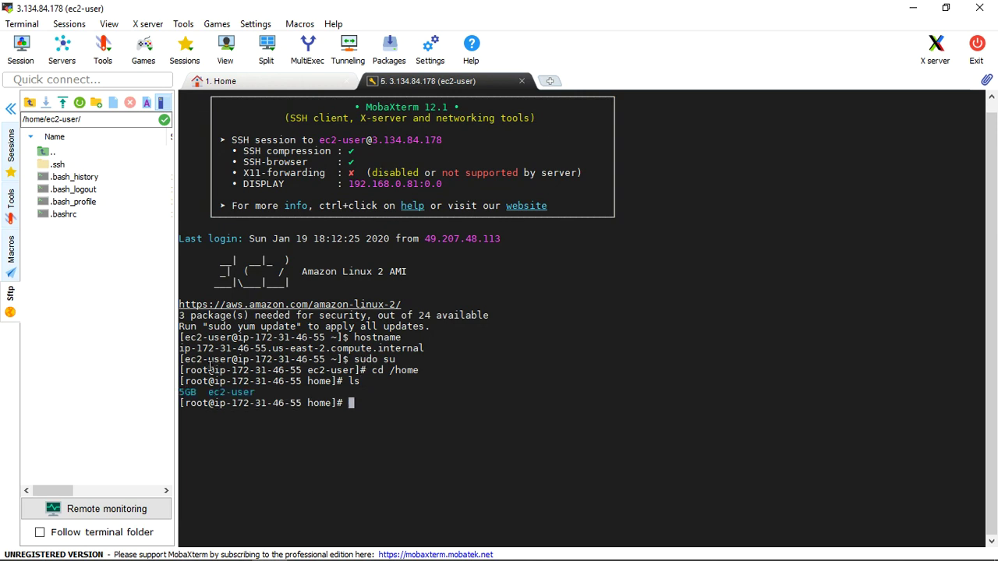
{"action": "mouse_move", "coordinate": [198, 392]}
{"action": "left_mouse_down"}
{"action": "mouse_move", "coordinate": [173, 394]}
{"action": "mouse_move", "coordinate": [194, 392]}
{"action": "left_mouse_up"}
{"action": "double_click", "coordinate": [188, 393]}
{"action": "left_click", "coordinate": [424, 409]}
Step: Exit the root shell and the SSH session, close the session and MobaXterm, and return to the EC2 console
{"action": "type", "text": "exit"}
{"action": "key", "text": "Return"}
{"action": "type", "text": "exit"}
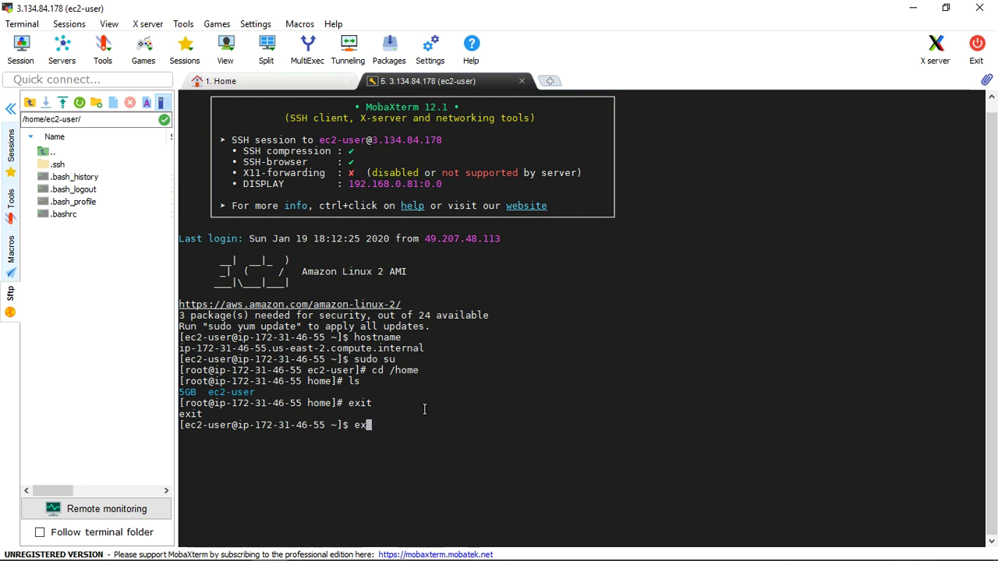
{"action": "key", "text": "Return"}
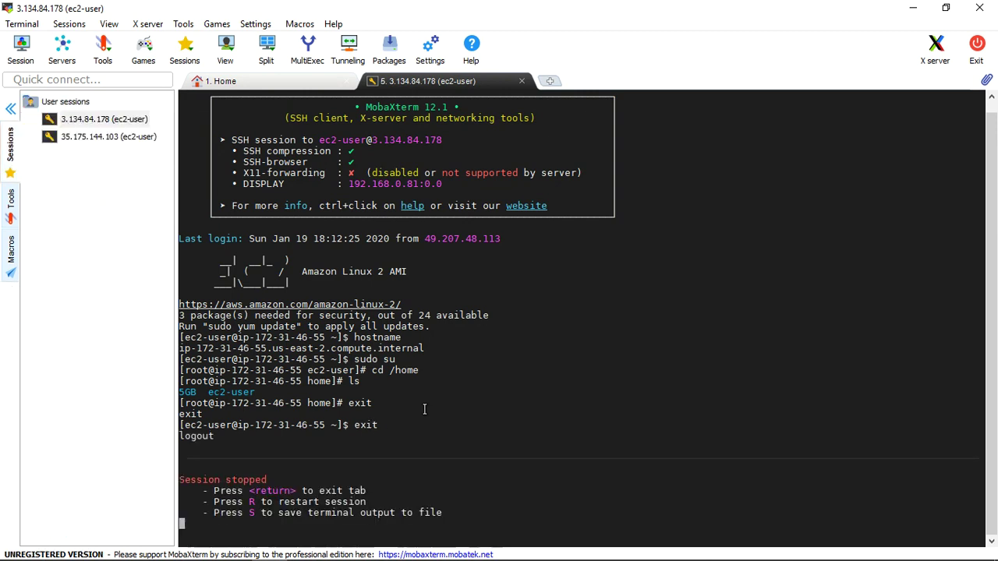
{"action": "left_click", "coordinate": [521, 81]}
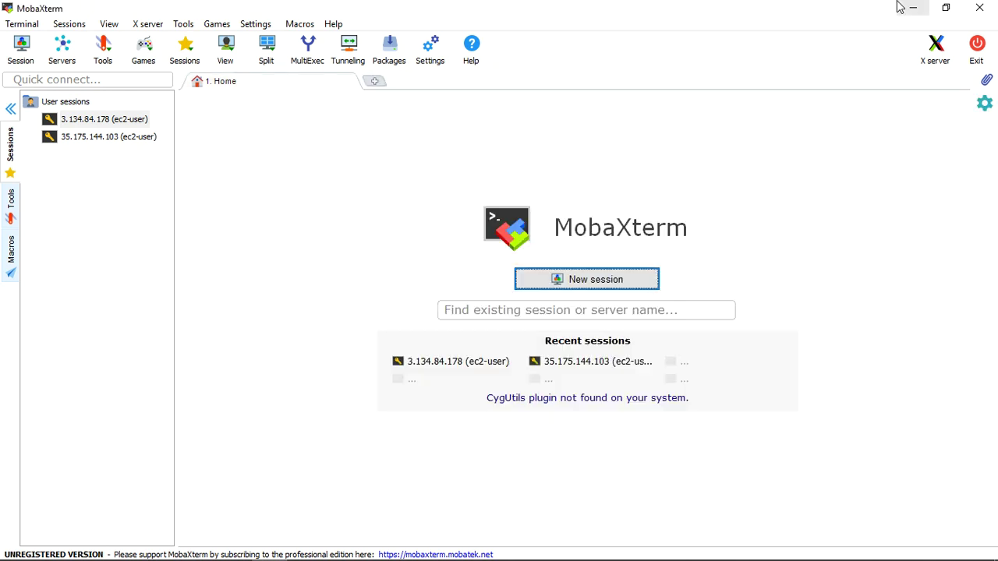
{"action": "left_click", "coordinate": [977, 8]}
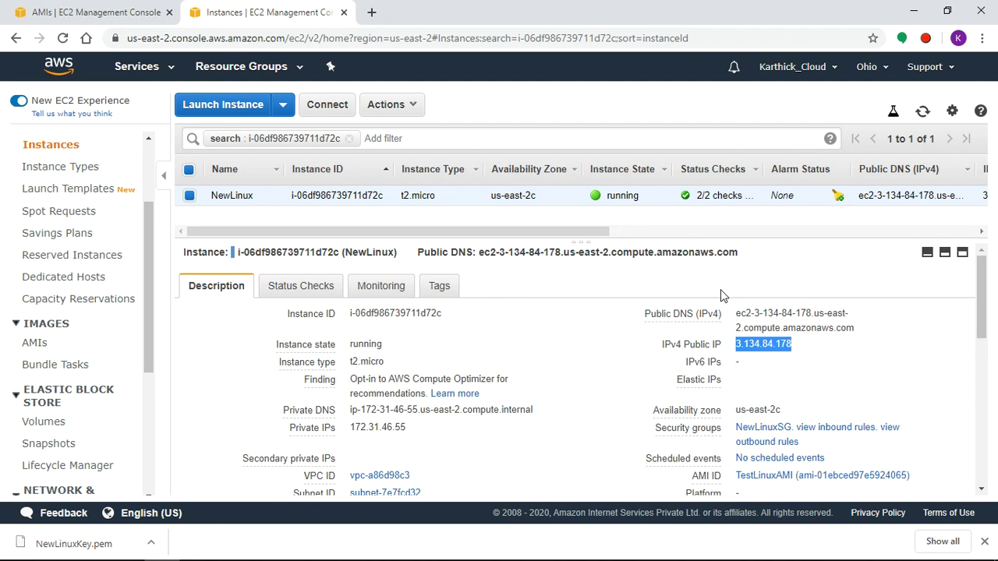
{"action": "left_click", "coordinate": [952, 368]}
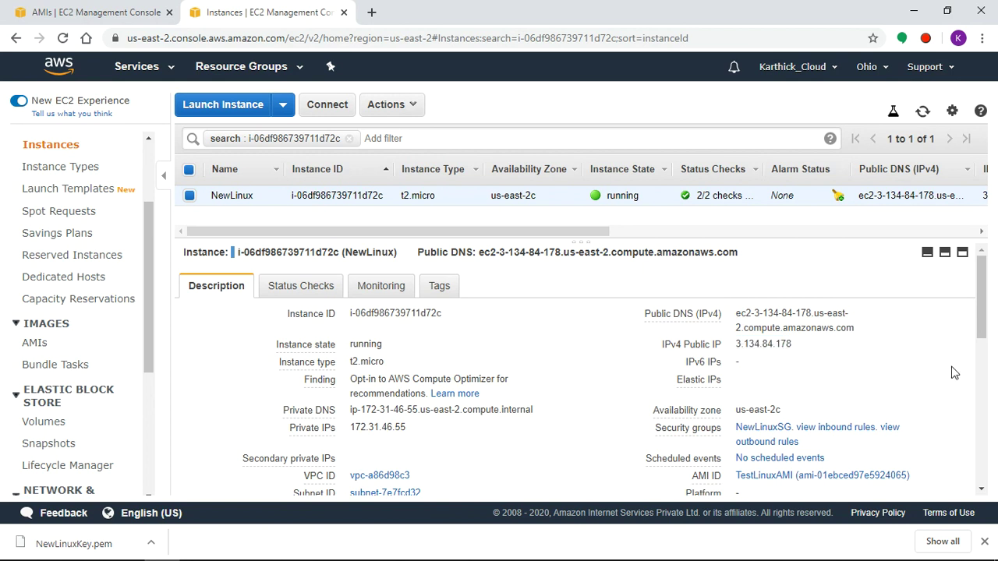